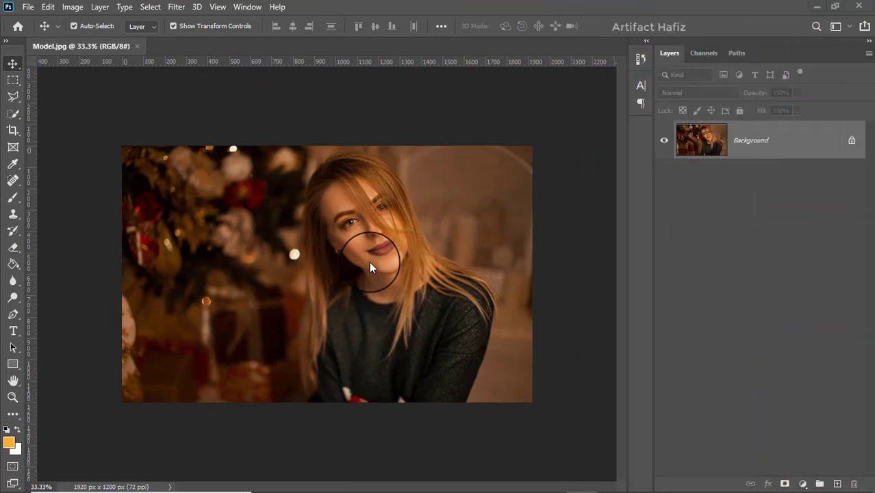
Duplicate Model.jpg's Background layer into a Background copy layer above it.
{"action": "mouse_move", "coordinate": [747, 135]}
{"action": "left_mouse_down"}
{"action": "mouse_move", "coordinate": [737, 210]}
{"action": "mouse_move", "coordinate": [838, 486]}
{"action": "left_mouse_up"}
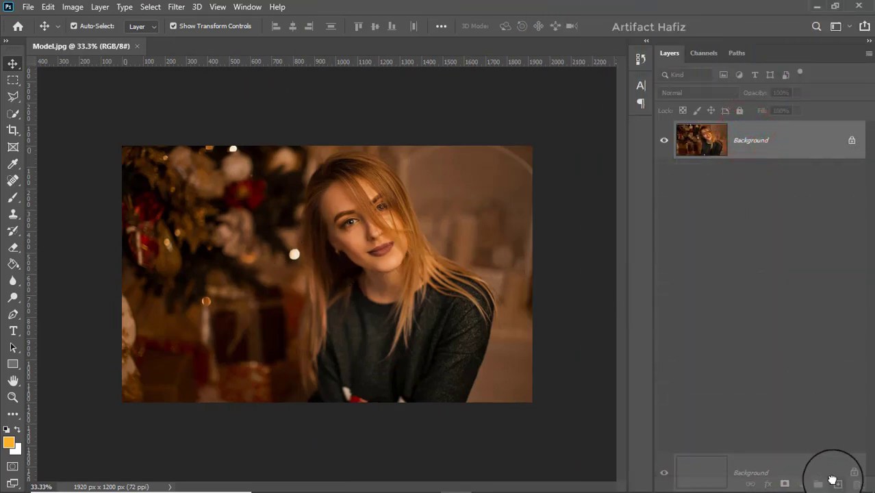
Convert Background copy for Smart Filters and open the Camera Raw Filter on it.
{"action": "left_click", "coordinate": [176, 7]}
{"action": "left_click", "coordinate": [195, 39]}
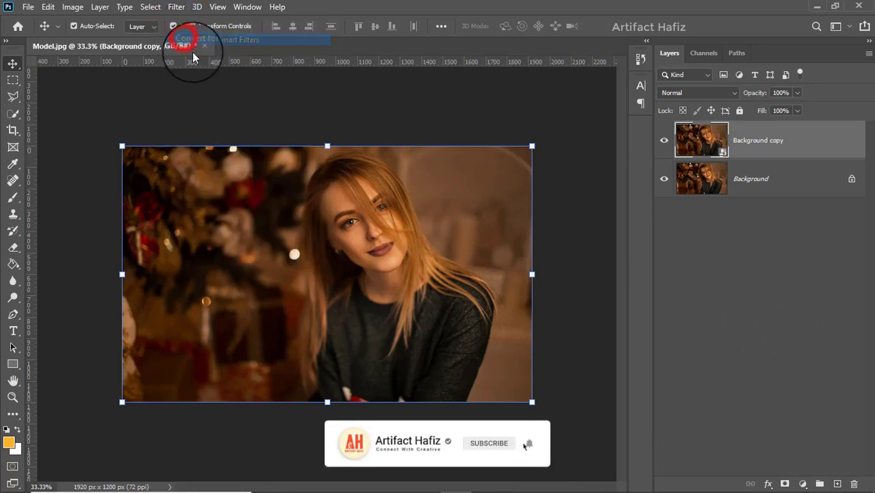
{"action": "left_click", "coordinate": [174, 8]}
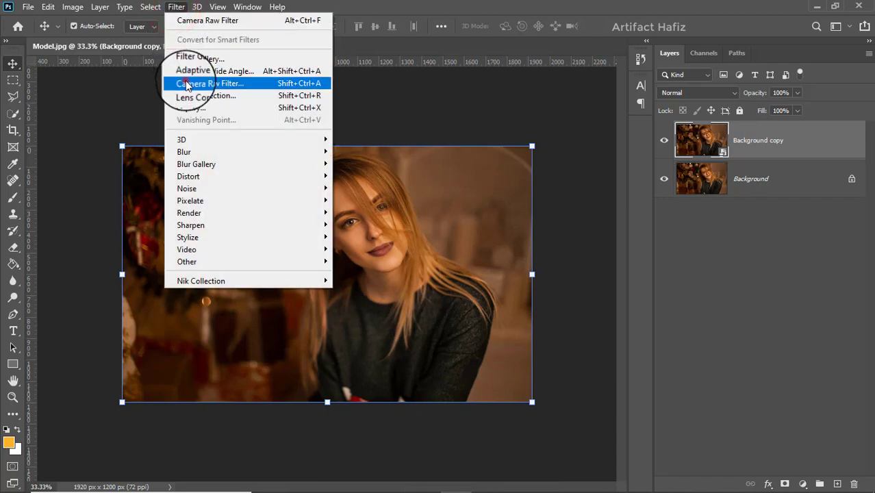
{"action": "left_click", "coordinate": [189, 83]}
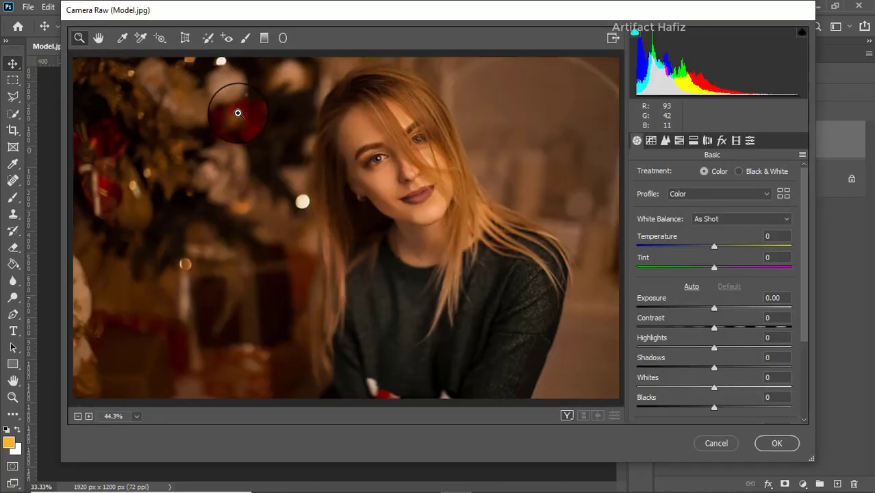
Lower Vibrance to -32 and Saturation to -9 in Camera Raw's Basic panel.
{"action": "scroll", "coordinate": [709, 294], "scroll_direction": "down", "scroll_amount": 3}
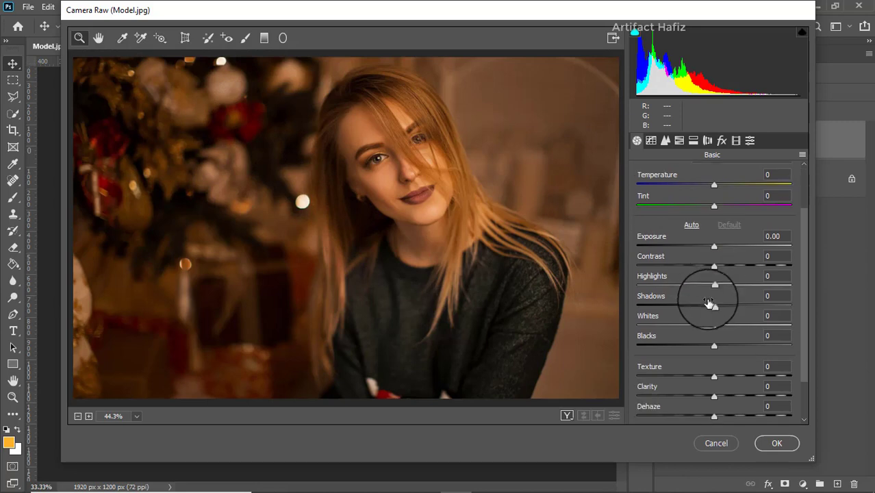
{"action": "scroll", "coordinate": [708, 301], "scroll_direction": "down", "scroll_amount": 2}
{"action": "scroll", "coordinate": [710, 308], "scroll_direction": "down", "scroll_amount": 1}
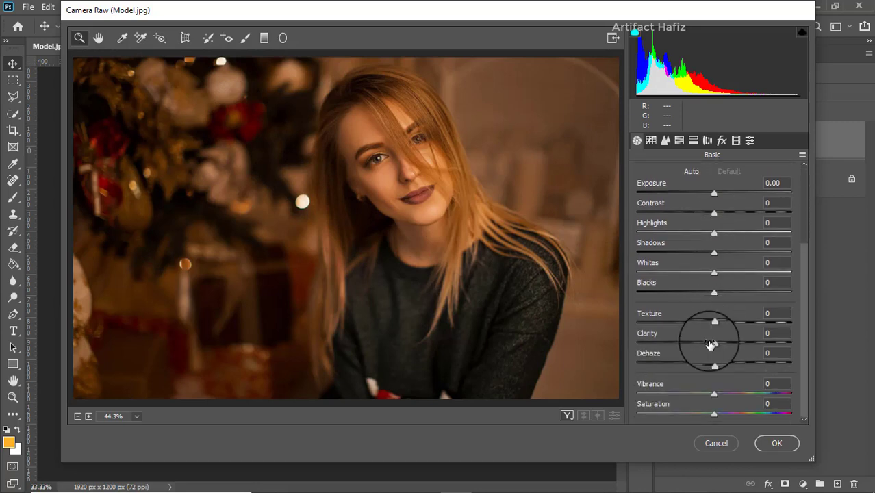
{"action": "mouse_move", "coordinate": [706, 393]}
{"action": "left_mouse_down"}
{"action": "mouse_move", "coordinate": [688, 395]}
{"action": "mouse_move", "coordinate": [707, 415]}
{"action": "left_mouse_up"}
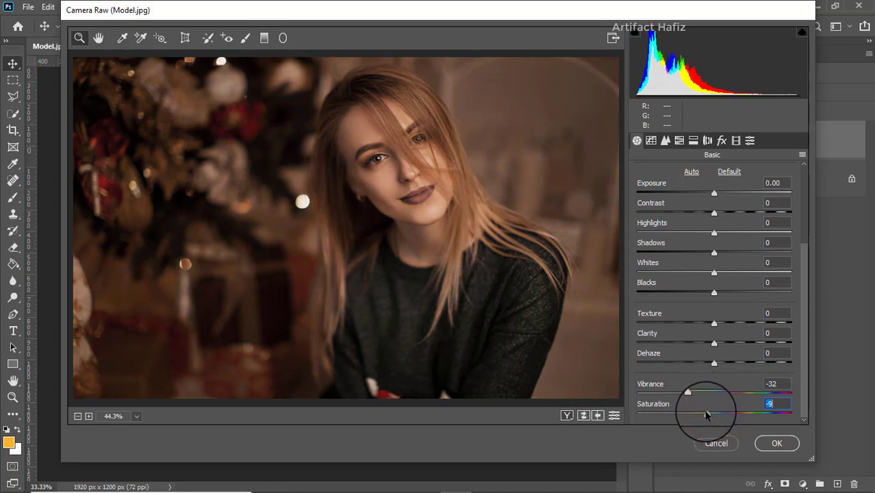
Set Whites +57, Highlights -62, Shadows +23 and Blacks -1.
{"action": "scroll", "coordinate": [732, 363], "scroll_direction": "up", "scroll_amount": 3}
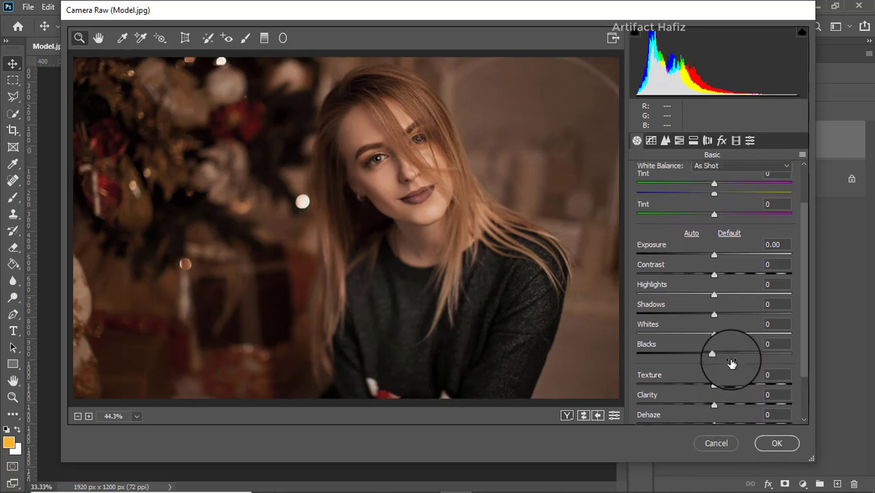
{"action": "left_click_drag", "start_coordinate": [712, 335], "coordinate": [757, 333]}
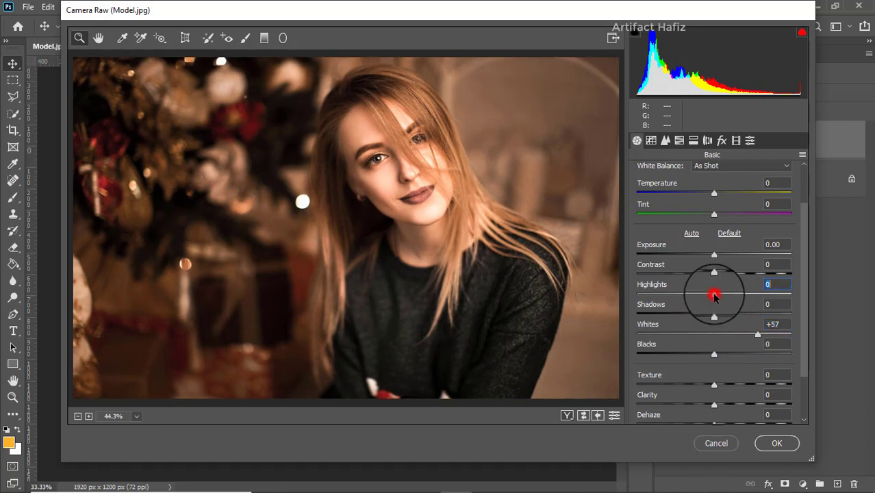
{"action": "left_click_drag", "start_coordinate": [714, 294], "coordinate": [658, 294]}
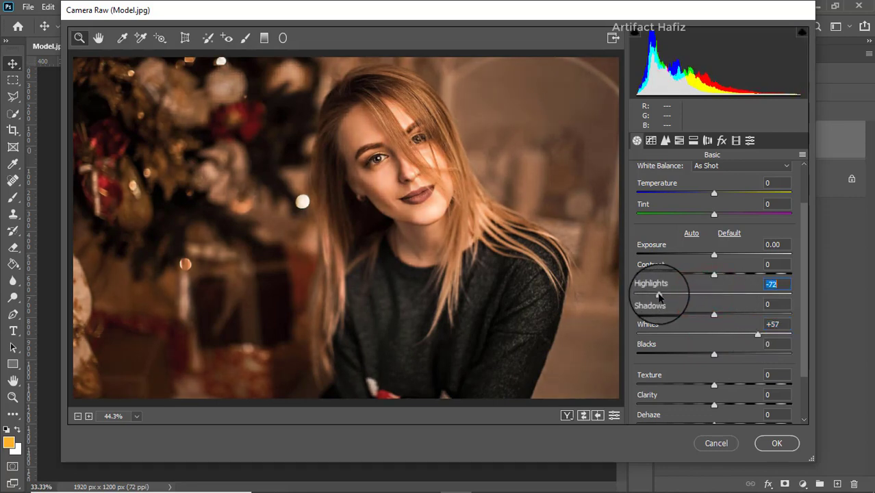
{"action": "left_click_drag", "start_coordinate": [662, 295], "coordinate": [666, 295]}
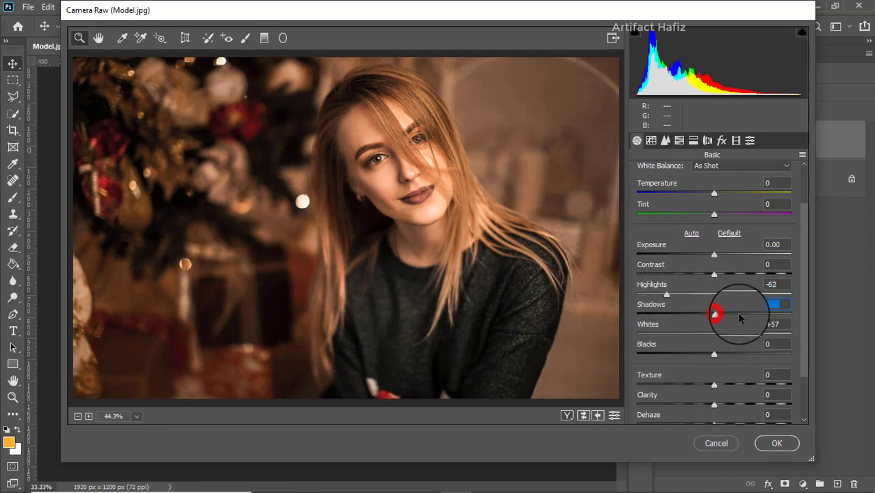
{"action": "left_click_drag", "start_coordinate": [714, 313], "coordinate": [732, 313]}
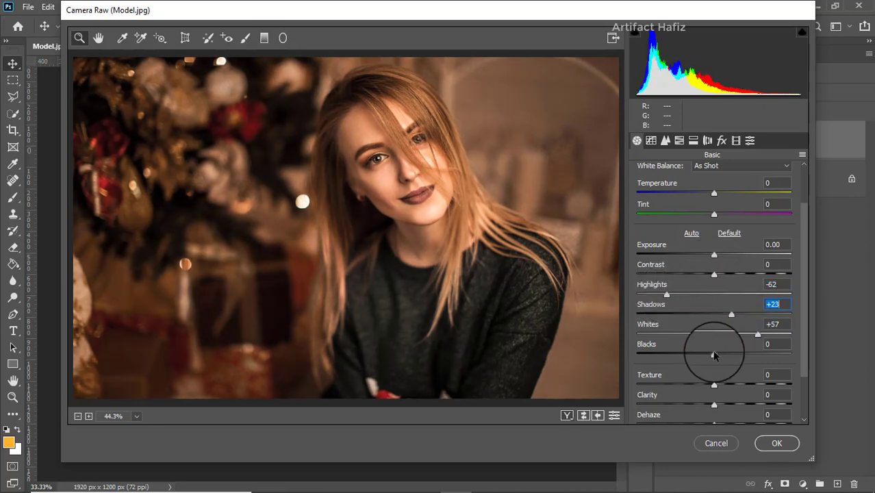
{"action": "mouse_move", "coordinate": [714, 355]}
{"action": "left_mouse_down"}
{"action": "mouse_move", "coordinate": [689, 354]}
{"action": "mouse_move", "coordinate": [713, 355]}
{"action": "left_mouse_up"}
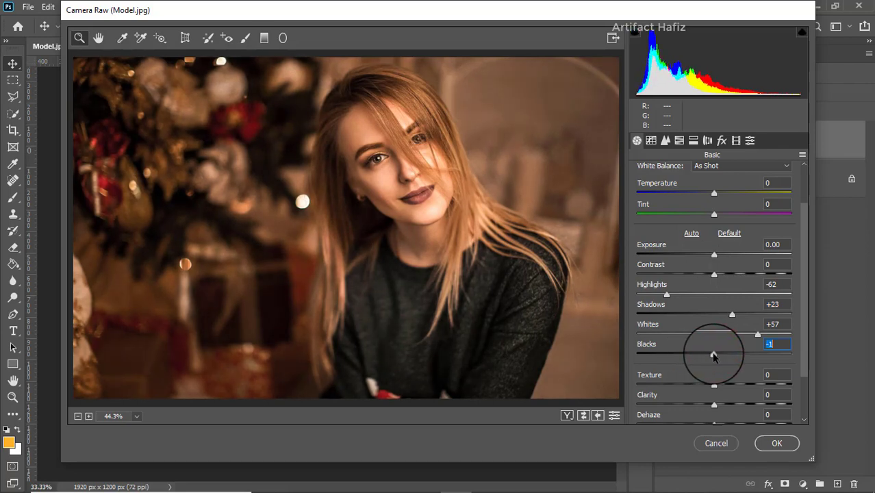
Add Clarity +6 and reduce Dehaze to -3 for a softer look.
{"action": "scroll", "coordinate": [719, 322], "scroll_direction": "down", "scroll_amount": 3}
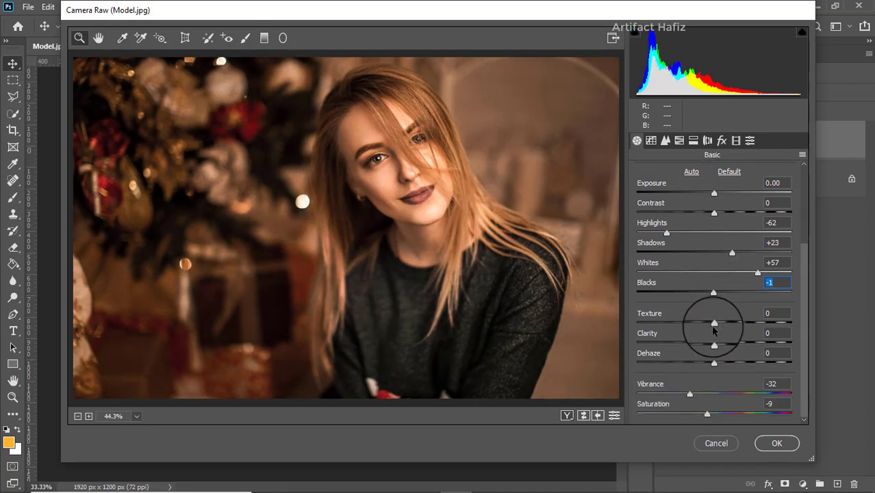
{"action": "mouse_move", "coordinate": [714, 344]}
{"action": "left_mouse_down"}
{"action": "mouse_move", "coordinate": [725, 343]}
{"action": "mouse_move", "coordinate": [721, 324]}
{"action": "left_mouse_up"}
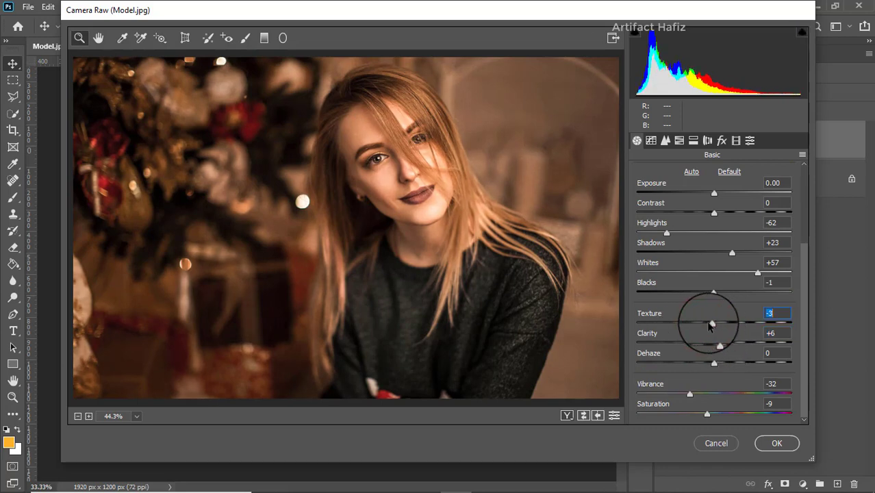
{"action": "mouse_move", "coordinate": [712, 363]}
{"action": "left_mouse_down"}
{"action": "mouse_move", "coordinate": [699, 367]}
{"action": "mouse_move", "coordinate": [711, 368]}
{"action": "left_mouse_up"}
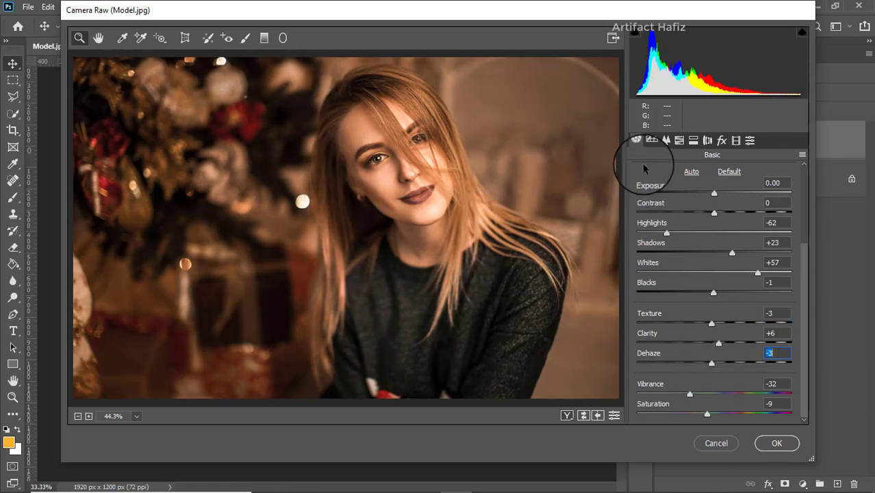
Lift the RGB point curve top to 250→255 and lower the Red curve's top to 248.
{"action": "left_click", "coordinate": [650, 141]}
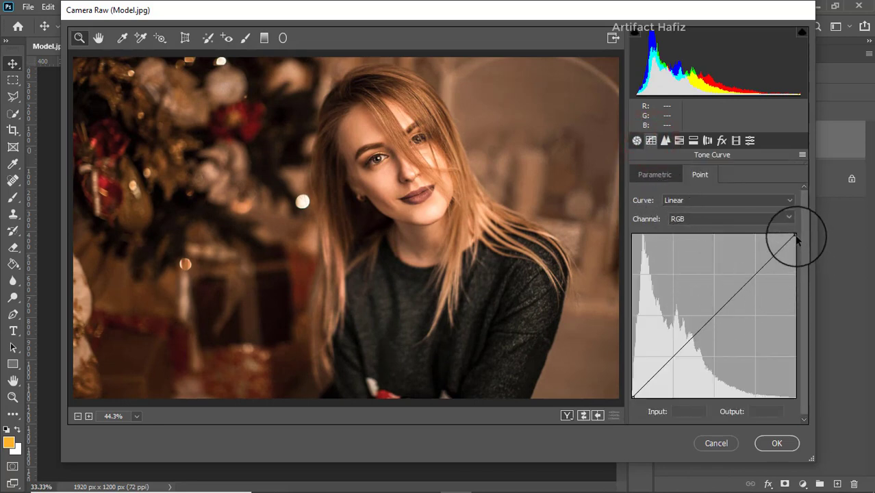
{"action": "left_click_drag", "start_coordinate": [796, 236], "coordinate": [792, 226]}
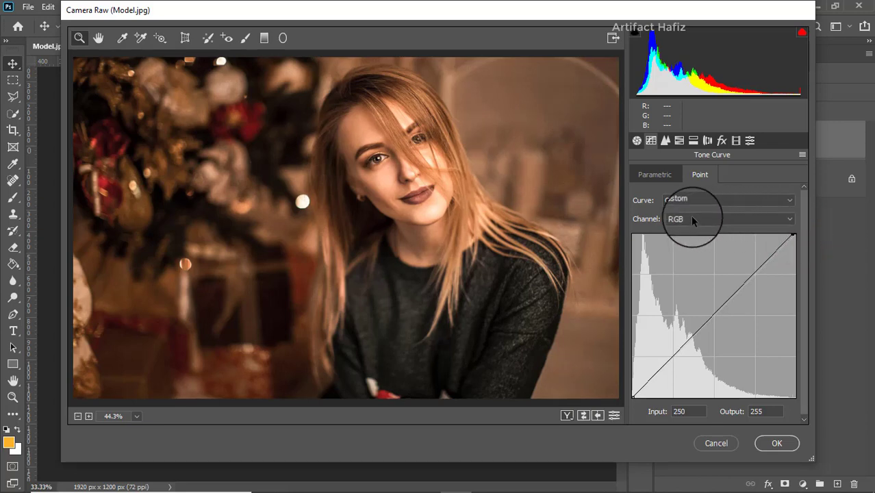
{"action": "left_click_drag", "start_coordinate": [692, 217], "coordinate": [693, 244]}
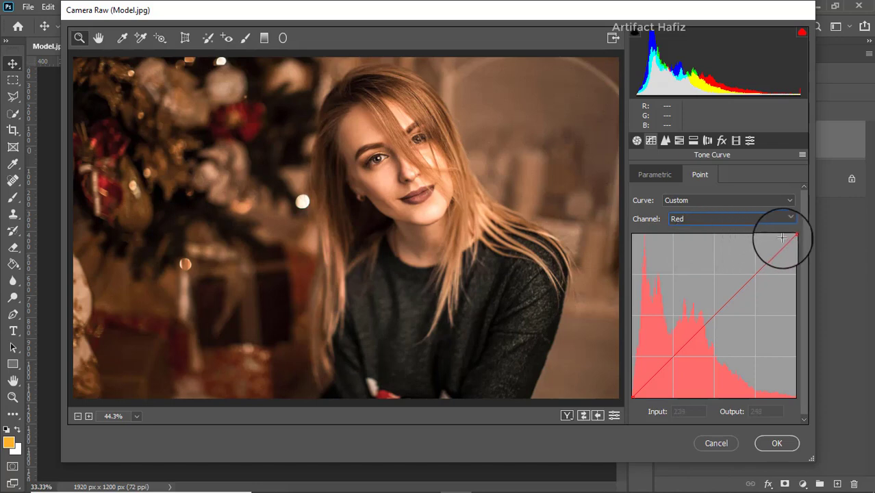
{"action": "left_click_drag", "start_coordinate": [793, 236], "coordinate": [802, 238]}
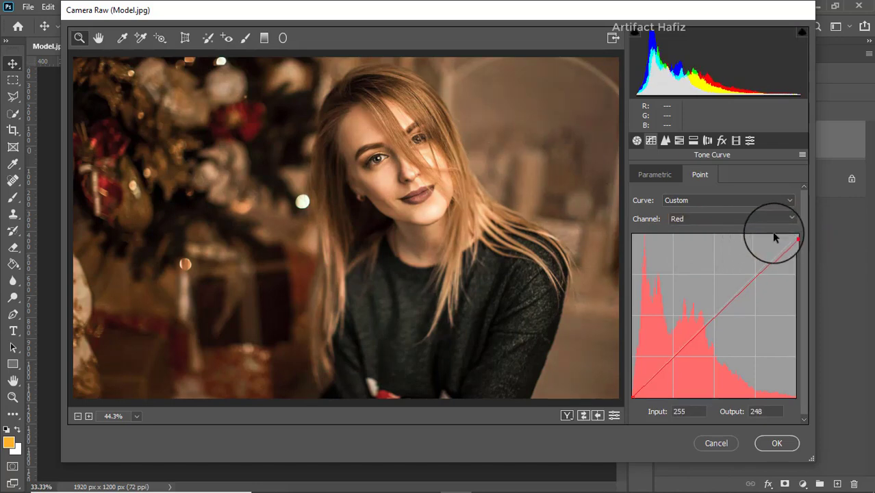
Set Sharpening Amount to 16 and Luminance noise reduction to about 12 in Detail.
{"action": "left_click", "coordinate": [665, 140]}
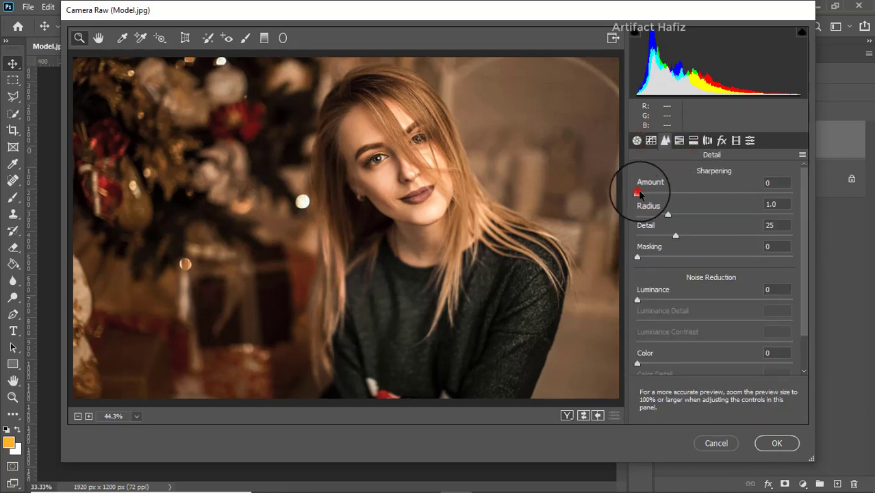
{"action": "left_click_drag", "start_coordinate": [637, 194], "coordinate": [653, 197]}
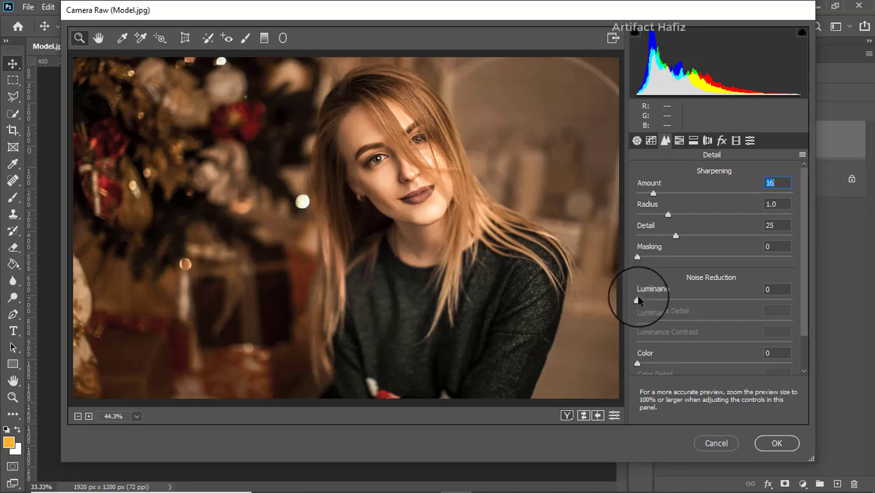
{"action": "left_click_drag", "start_coordinate": [638, 300], "coordinate": [651, 306]}
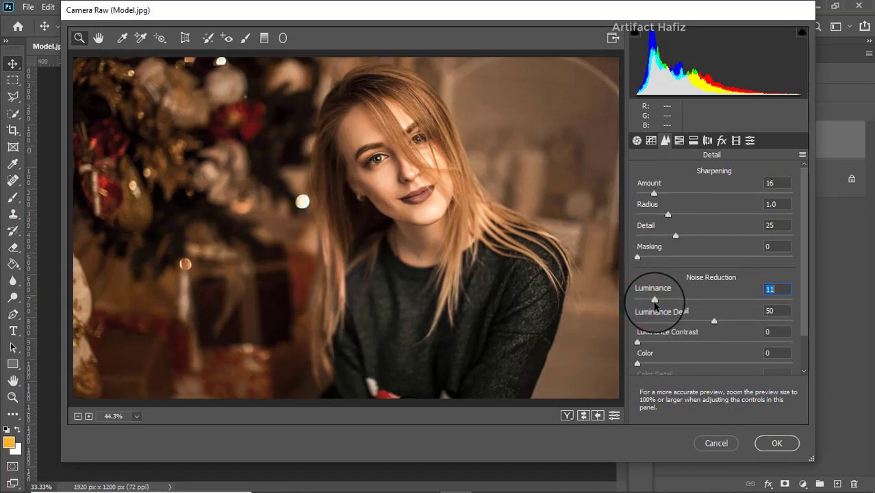
In HSL Saturation, boost Oranges slightly to +3.
{"action": "left_click", "coordinate": [679, 141]}
{"action": "left_click", "coordinate": [686, 174]}
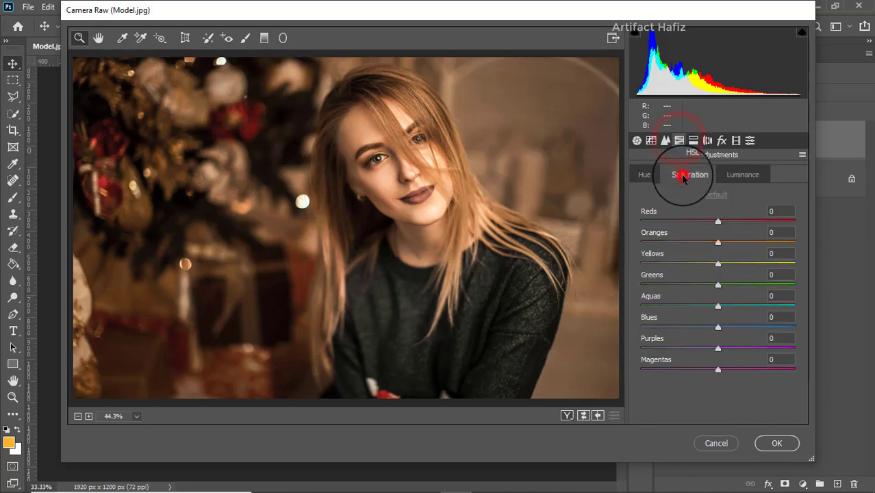
{"action": "mouse_move", "coordinate": [717, 241]}
{"action": "left_mouse_down"}
{"action": "mouse_move", "coordinate": [741, 242]}
{"action": "mouse_move", "coordinate": [687, 245]}
{"action": "mouse_move", "coordinate": [708, 248]}
{"action": "mouse_move", "coordinate": [725, 219]}
{"action": "mouse_move", "coordinate": [710, 225]}
{"action": "mouse_move", "coordinate": [720, 220]}
{"action": "mouse_move", "coordinate": [719, 245]}
{"action": "mouse_move", "coordinate": [657, 265]}
{"action": "mouse_move", "coordinate": [730, 265]}
{"action": "mouse_move", "coordinate": [655, 265]}
{"action": "mouse_move", "coordinate": [751, 265]}
{"action": "mouse_move", "coordinate": [619, 264]}
{"action": "mouse_move", "coordinate": [727, 255]}
{"action": "left_mouse_up"}
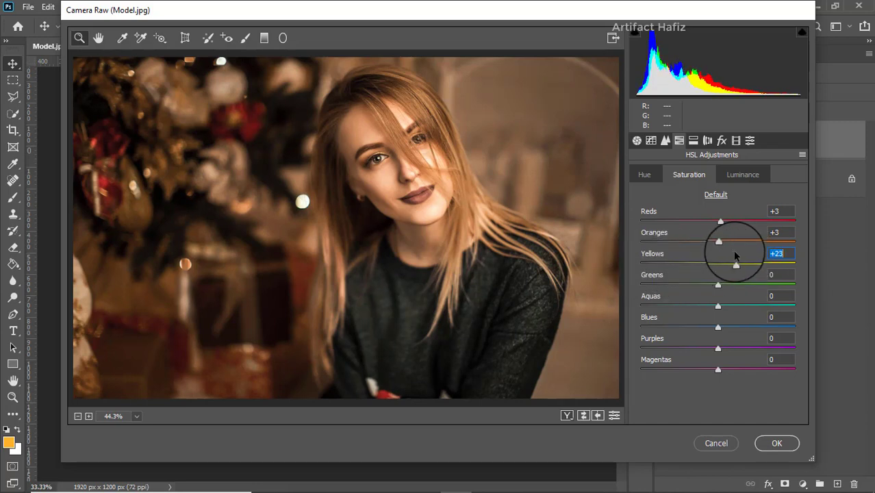
Set Greens, Aquas, Blues, Purples and Magentas saturation all to -100.
{"action": "left_click_drag", "start_coordinate": [717, 285], "coordinate": [610, 284]}
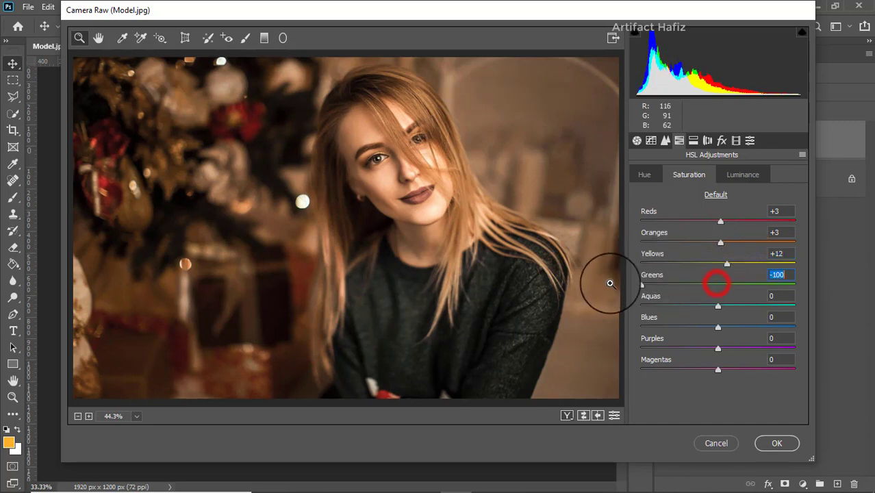
{"action": "left_click_drag", "start_coordinate": [718, 307], "coordinate": [602, 303]}
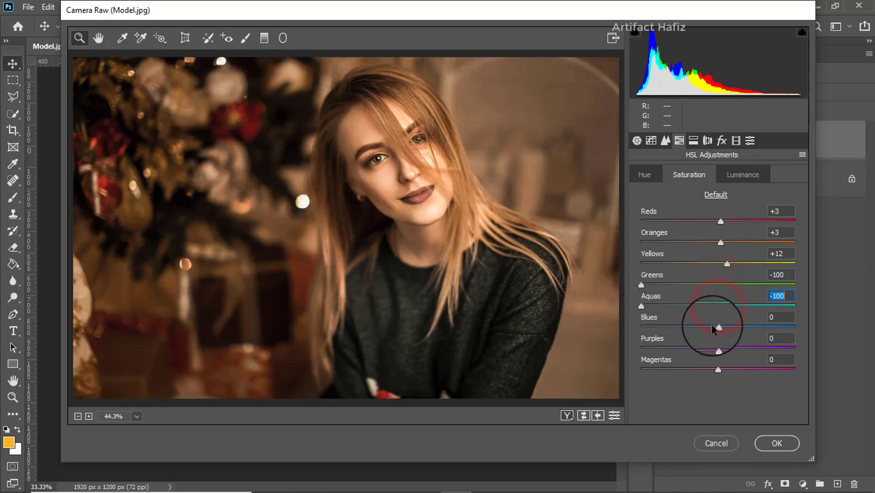
{"action": "left_click_drag", "start_coordinate": [716, 328], "coordinate": [576, 328]}
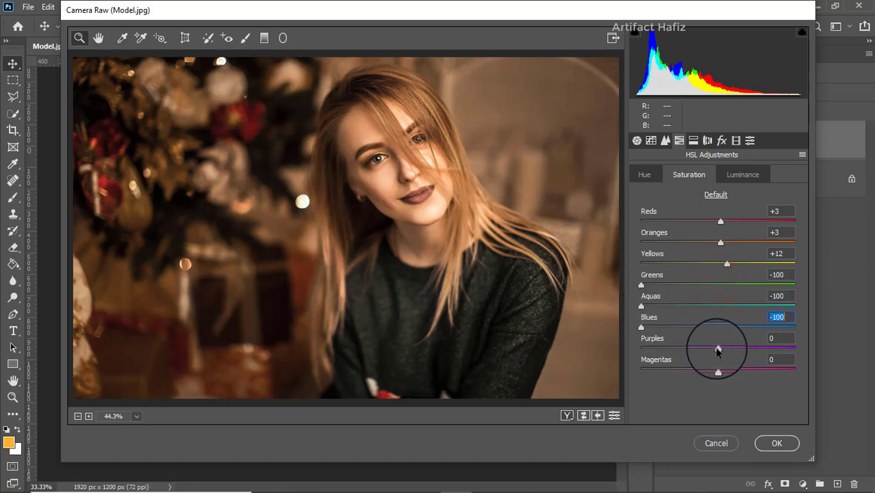
{"action": "left_click_drag", "start_coordinate": [718, 348], "coordinate": [553, 348]}
{"action": "left_click_drag", "start_coordinate": [716, 370], "coordinate": [552, 366]}
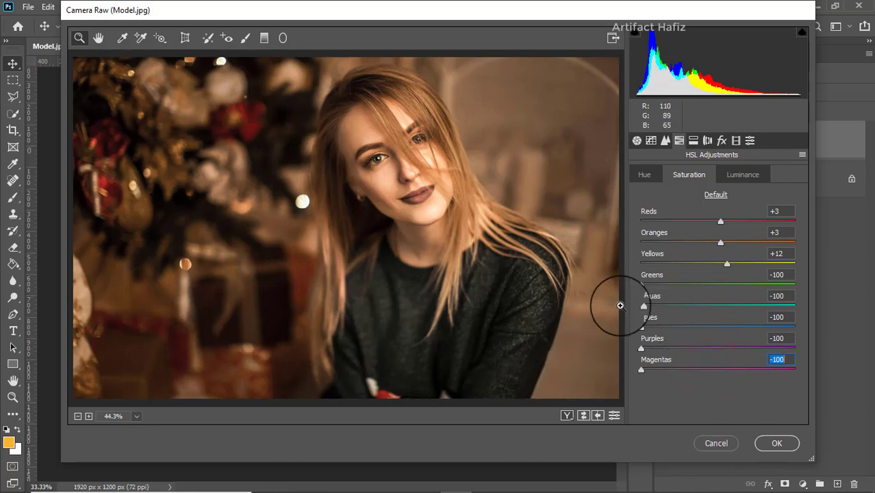
Darken HSL Luminance: Oranges -16, Yellows -12, Greens -13.
{"action": "left_click", "coordinate": [733, 178]}
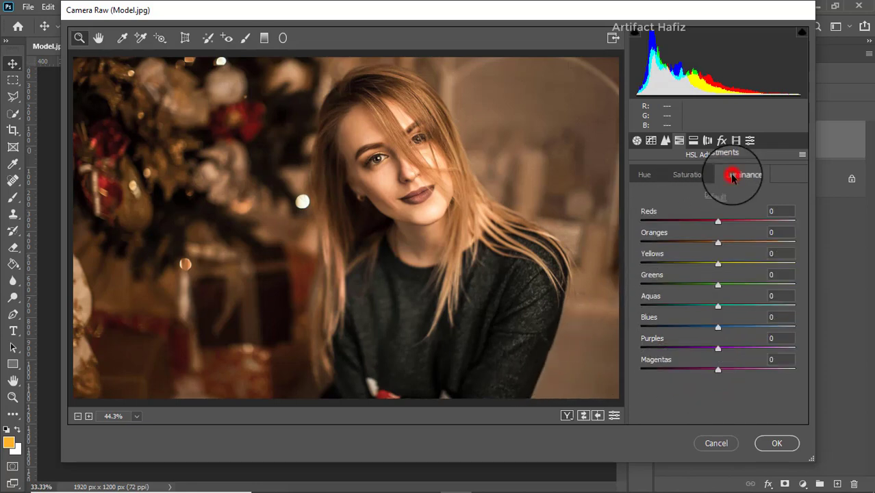
{"action": "left_click_drag", "start_coordinate": [718, 243], "coordinate": [705, 245]}
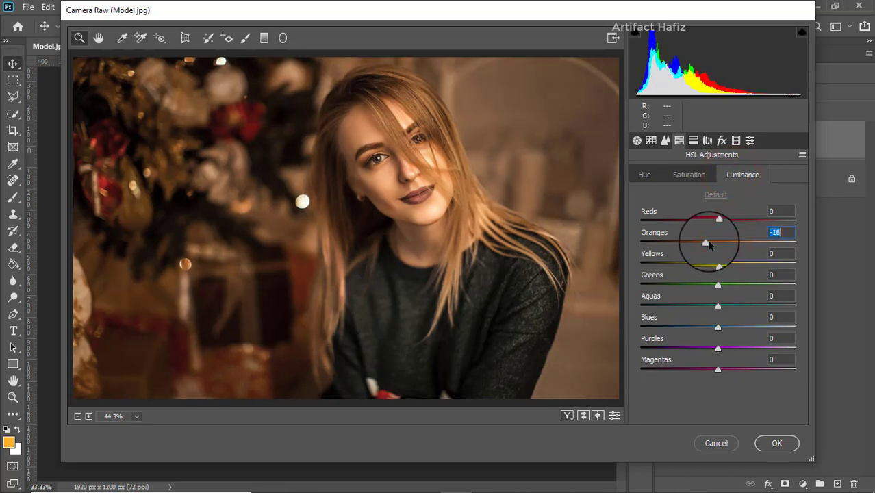
{"action": "left_click_drag", "start_coordinate": [717, 222], "coordinate": [710, 225]}
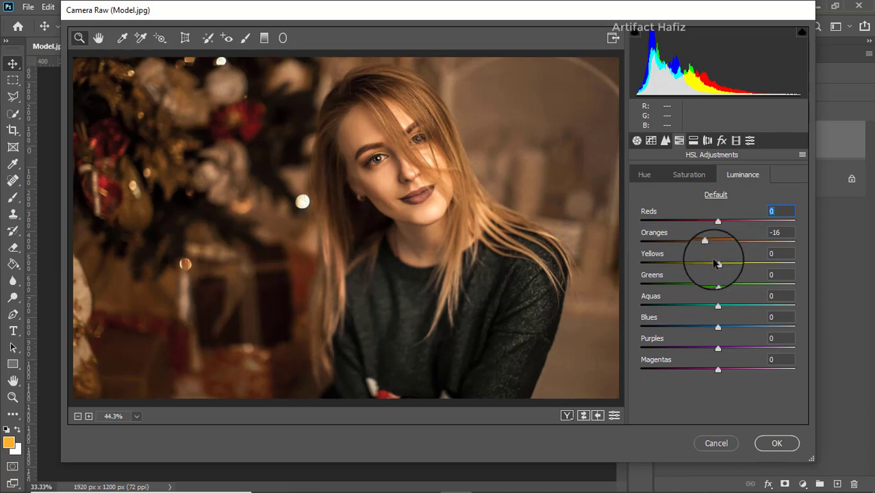
{"action": "mouse_move", "coordinate": [717, 264]}
{"action": "left_mouse_down"}
{"action": "mouse_move", "coordinate": [707, 268]}
{"action": "mouse_move", "coordinate": [708, 285]}
{"action": "left_mouse_up"}
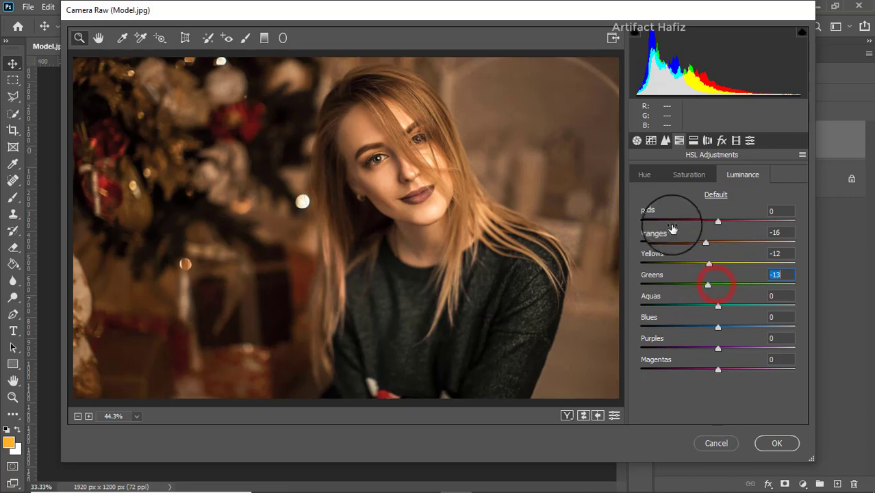
Shift HSL Hue to Oranges +1 and Yellows -13.
{"action": "left_click", "coordinate": [644, 175]}
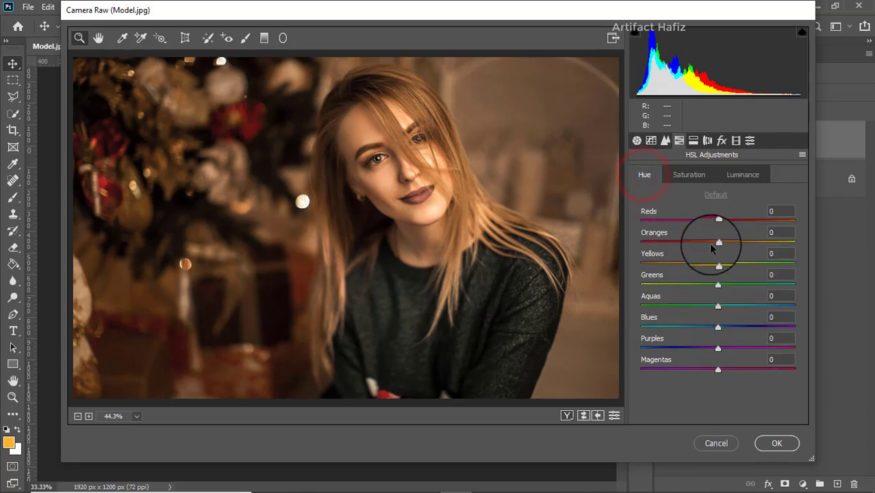
{"action": "left_click_drag", "start_coordinate": [718, 242], "coordinate": [719, 255]}
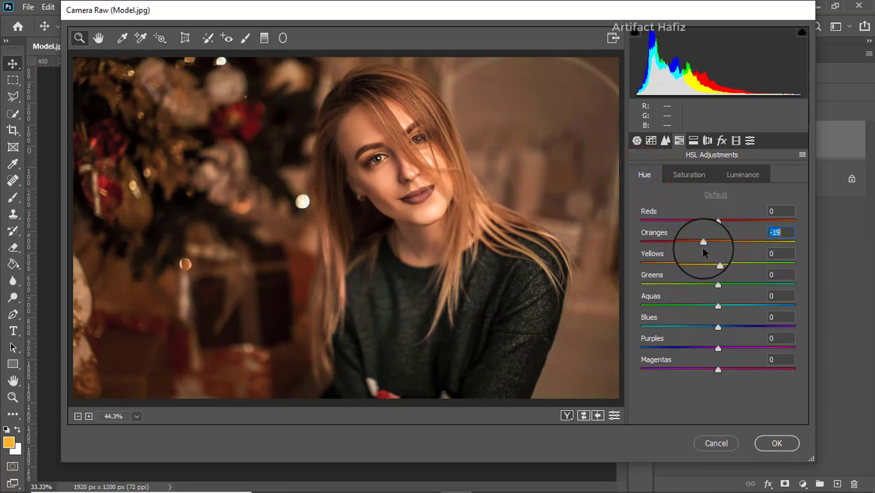
{"action": "key", "text": "Up"}
{"action": "key", "text": "Up"}
{"action": "key", "text": "Up"}
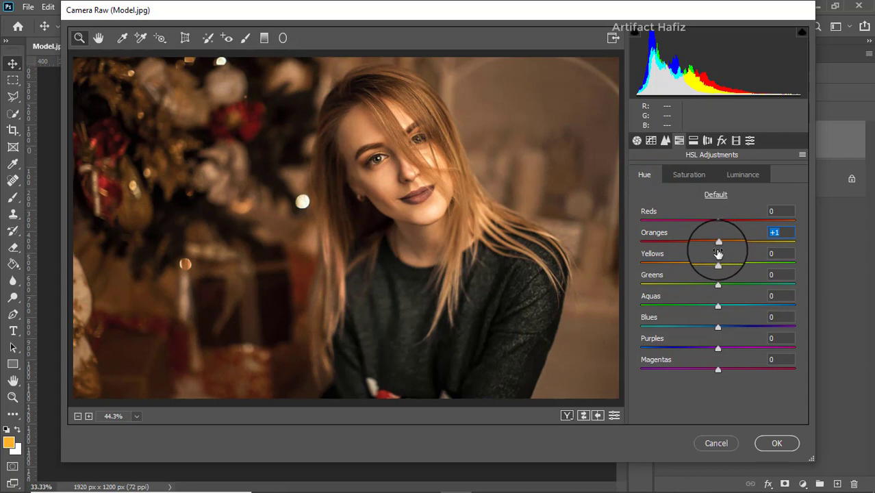
{"action": "left_click_drag", "start_coordinate": [717, 264], "coordinate": [708, 265]}
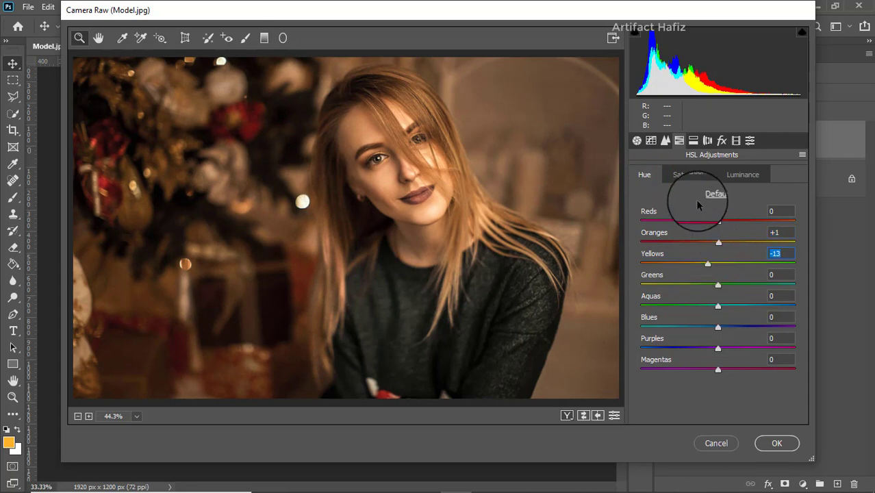
Tint the Split Toning shadows blue at Hue 239, Saturation 22.
{"action": "left_click", "coordinate": [692, 141]}
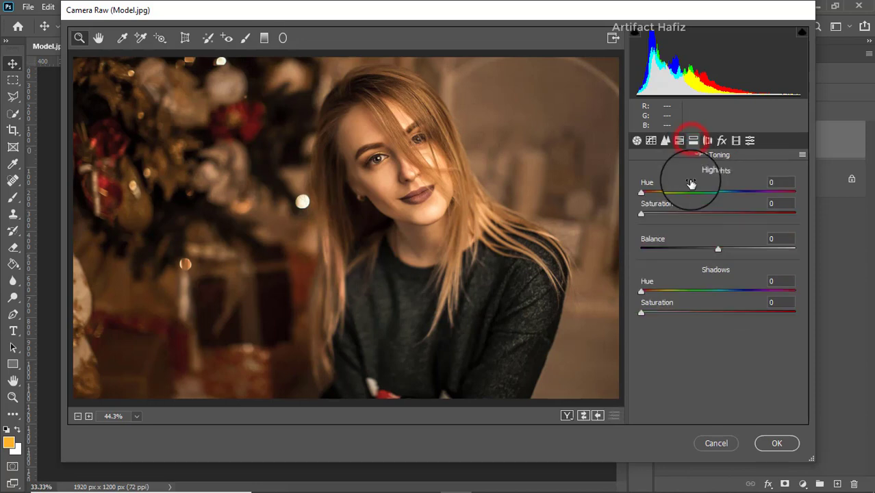
{"action": "left_click_drag", "start_coordinate": [641, 312], "coordinate": [716, 313]}
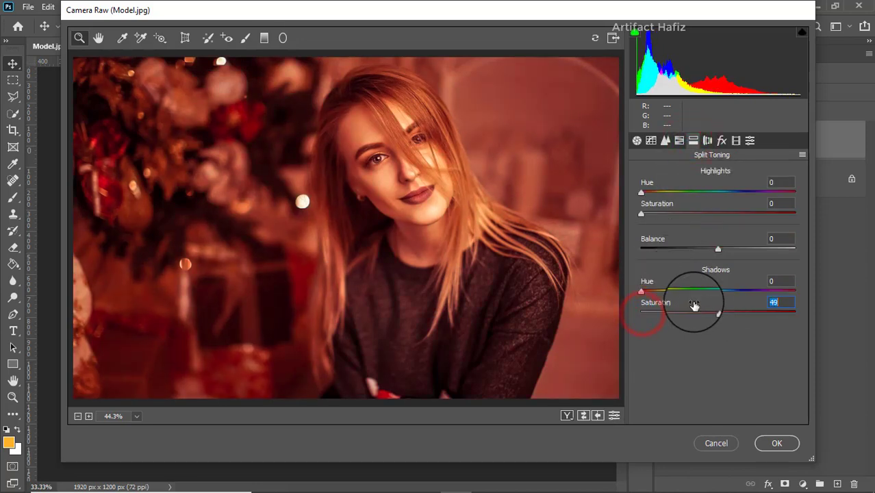
{"action": "mouse_move", "coordinate": [641, 291]}
{"action": "left_mouse_down"}
{"action": "mouse_move", "coordinate": [745, 287]}
{"action": "mouse_move", "coordinate": [648, 311]}
{"action": "left_mouse_up"}
{"action": "left_click", "coordinate": [675, 312]}
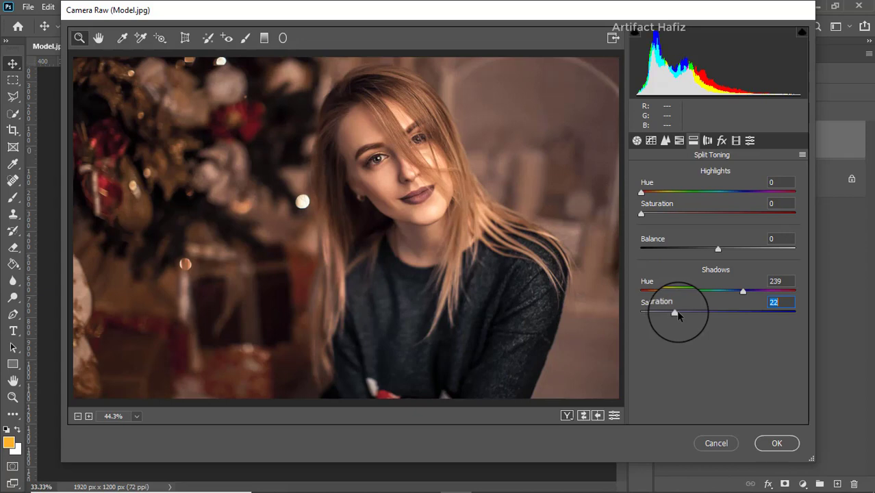
Tint the highlights blue at Hue 219, Saturation 10.
{"action": "left_click_drag", "start_coordinate": [642, 213], "coordinate": [712, 214]}
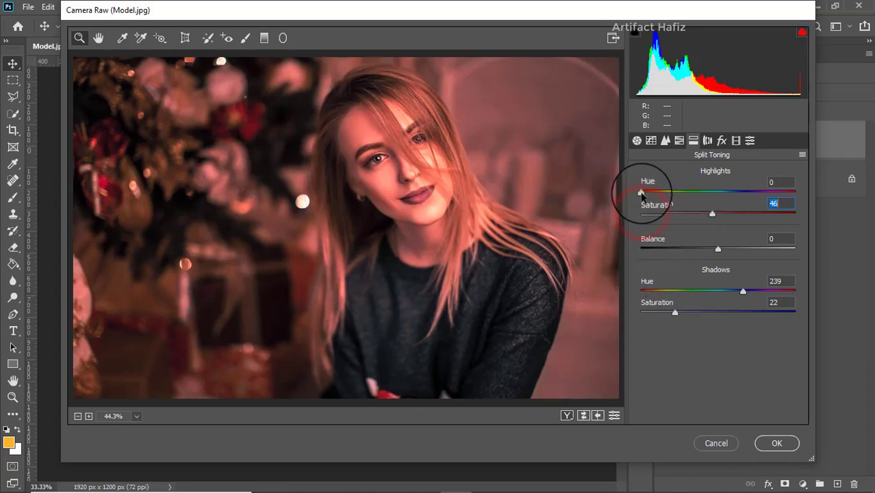
{"action": "mouse_move", "coordinate": [641, 192]}
{"action": "left_mouse_down"}
{"action": "mouse_move", "coordinate": [732, 197]}
{"action": "mouse_move", "coordinate": [637, 217]}
{"action": "left_mouse_up"}
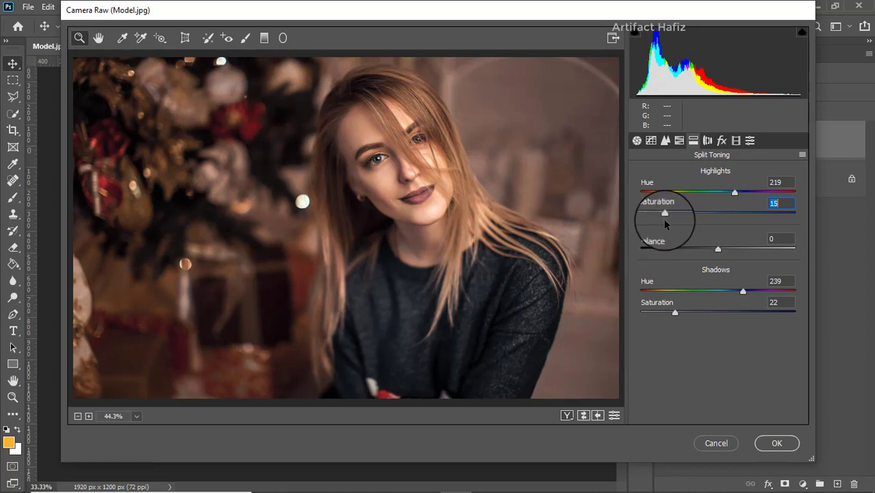
{"action": "left_click_drag", "start_coordinate": [664, 223], "coordinate": [655, 231]}
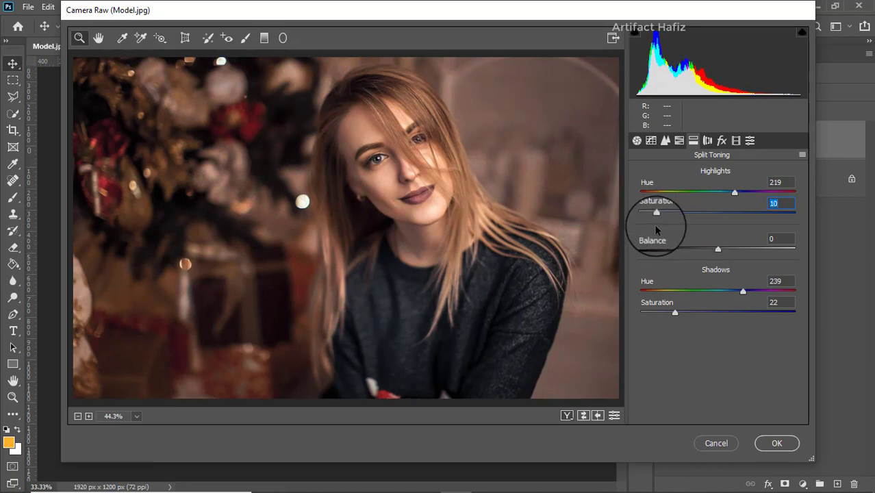
Set Calibration primary saturation Red +3, Green +18, Blue +15 and apply the Camera Raw filter.
{"action": "left_click", "coordinate": [736, 141]}
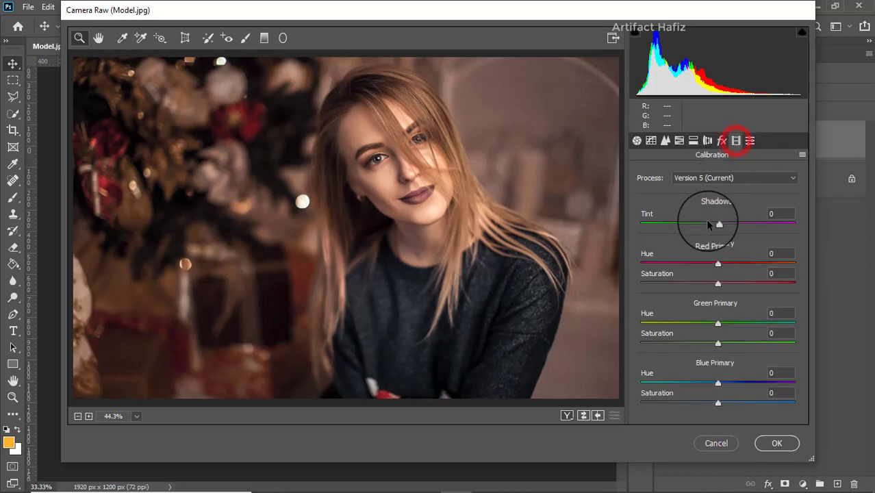
{"action": "mouse_move", "coordinate": [717, 287]}
{"action": "left_mouse_down"}
{"action": "mouse_move", "coordinate": [705, 286]}
{"action": "mouse_move", "coordinate": [723, 286]}
{"action": "left_mouse_up"}
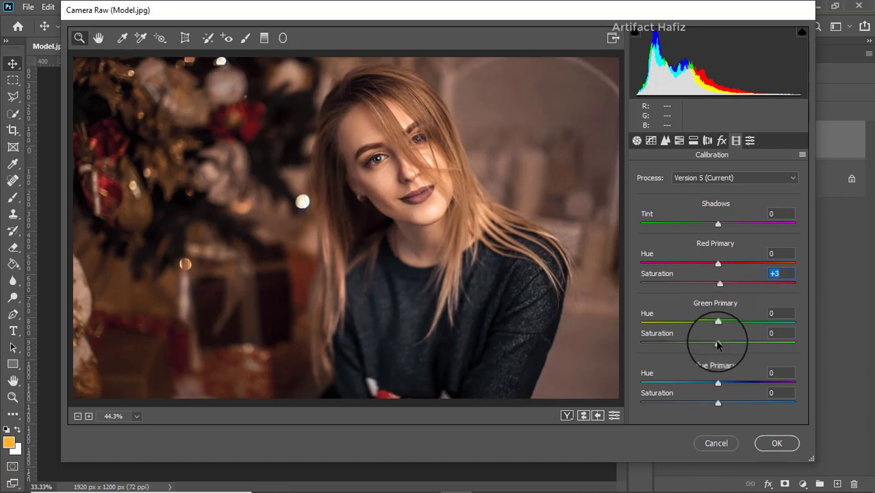
{"action": "left_click_drag", "start_coordinate": [717, 342], "coordinate": [719, 346]}
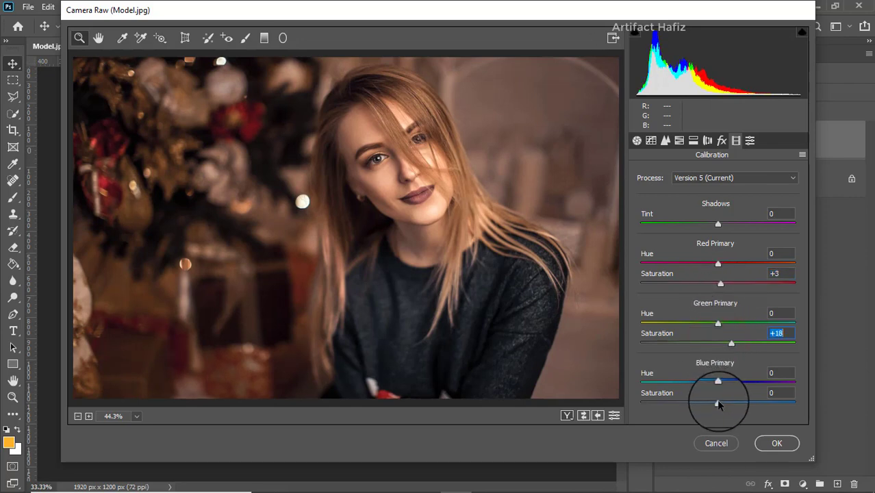
{"action": "left_click_drag", "start_coordinate": [717, 402], "coordinate": [729, 402]}
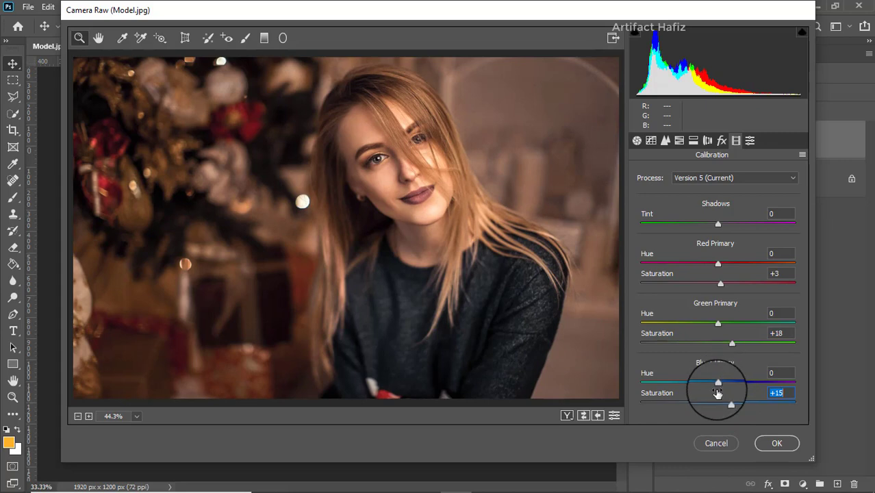
{"action": "left_click", "coordinate": [767, 445]}
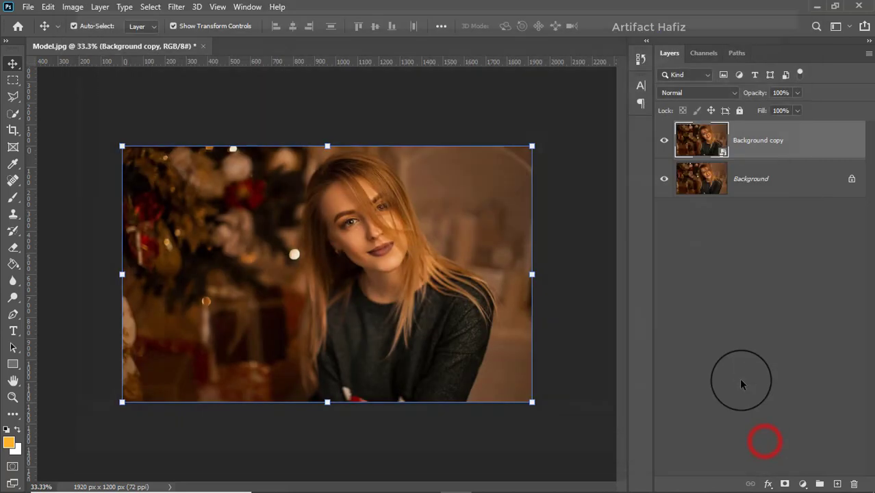
Show Background copy, add empty Layer 1, and choose a 500 px Soft Round brush at 72% opacity.
{"action": "left_click", "coordinate": [663, 140]}
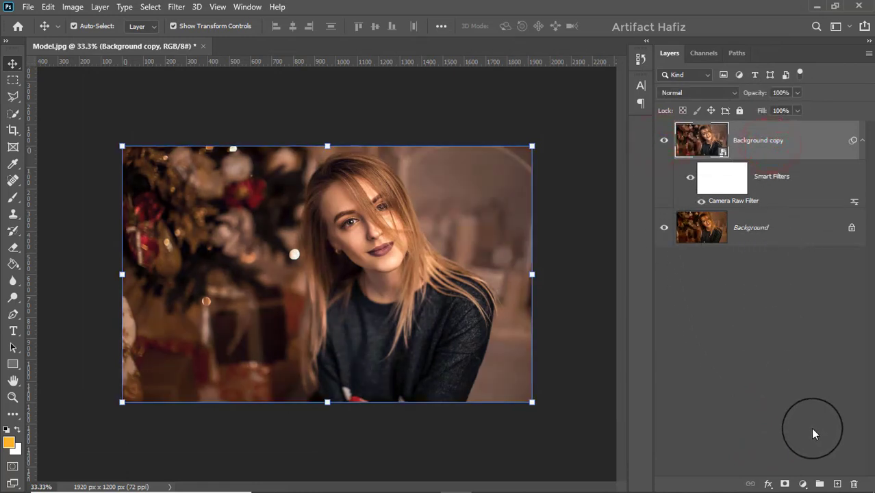
{"action": "left_click", "coordinate": [837, 483]}
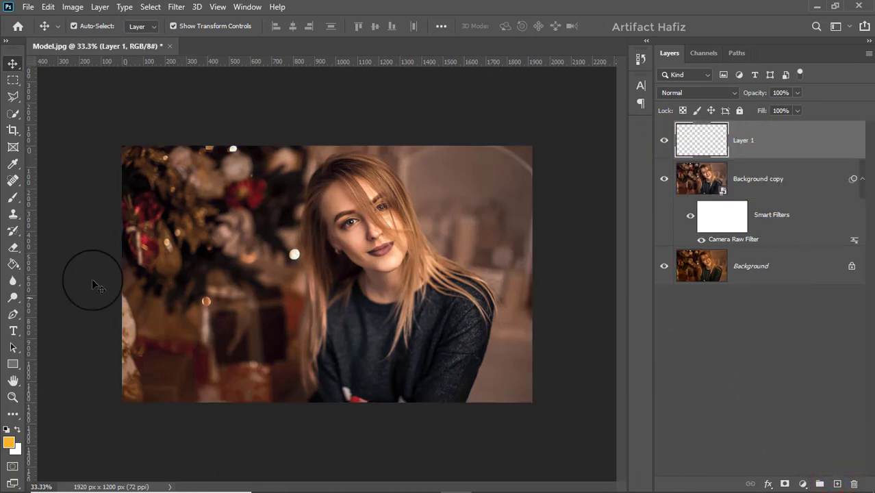
{"action": "left_click", "coordinate": [12, 197]}
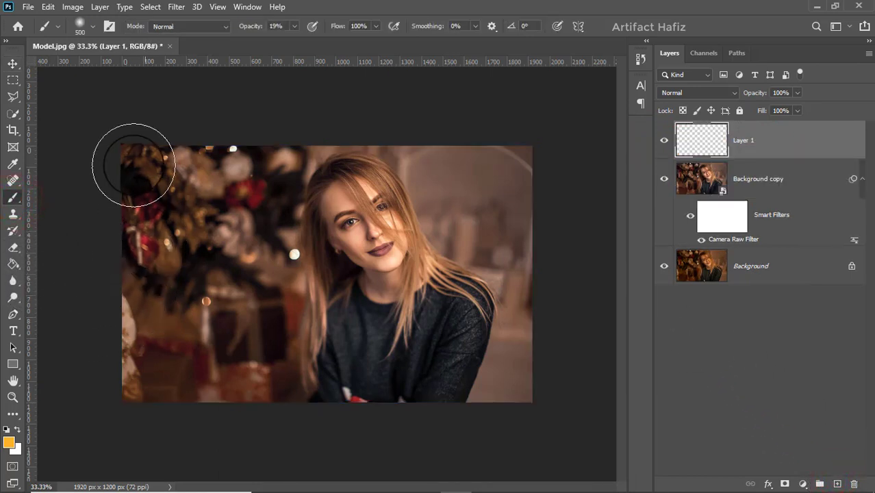
{"action": "left_click", "coordinate": [86, 26]}
{"action": "left_click", "coordinate": [74, 177]}
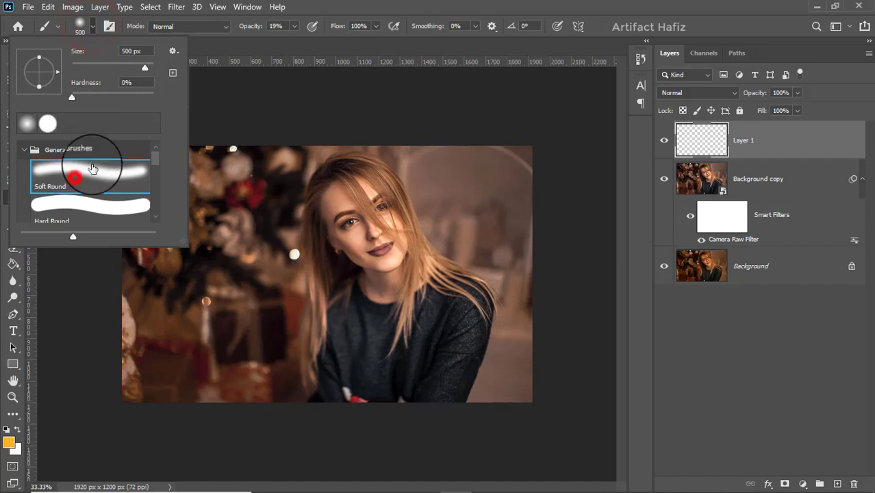
{"action": "left_click", "coordinate": [290, 26]}
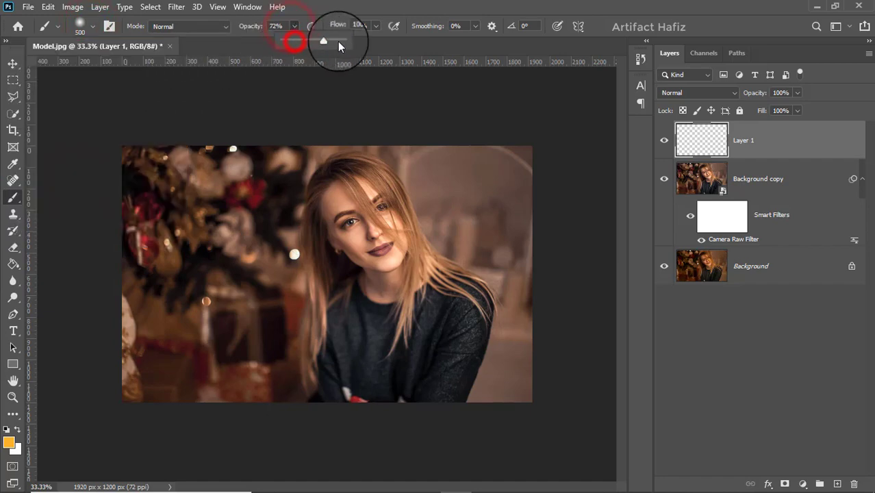
Set the foreground colour to orange ff8f2b.
{"action": "left_click", "coordinate": [9, 442]}
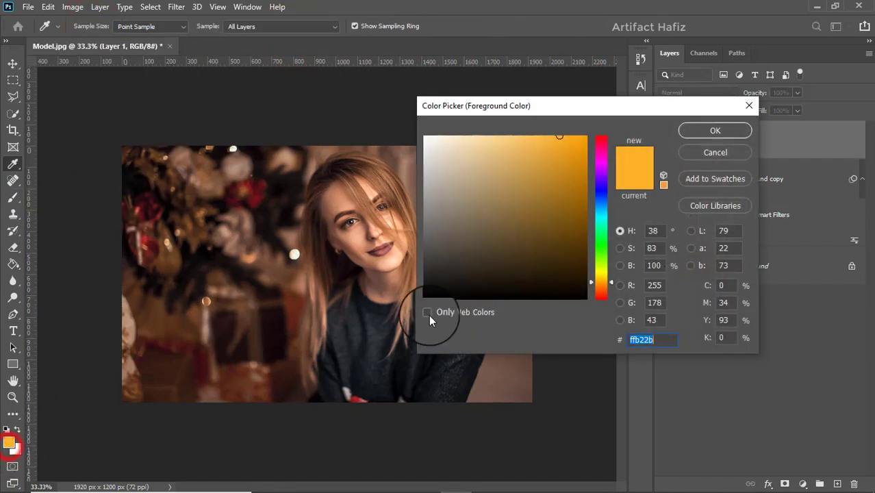
{"action": "left_click_drag", "start_coordinate": [601, 283], "coordinate": [602, 290]}
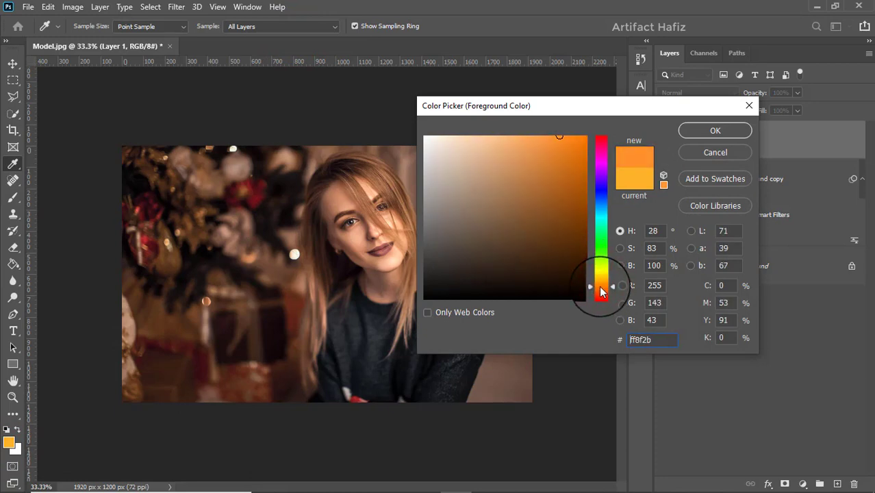
{"action": "left_click", "coordinate": [649, 339]}
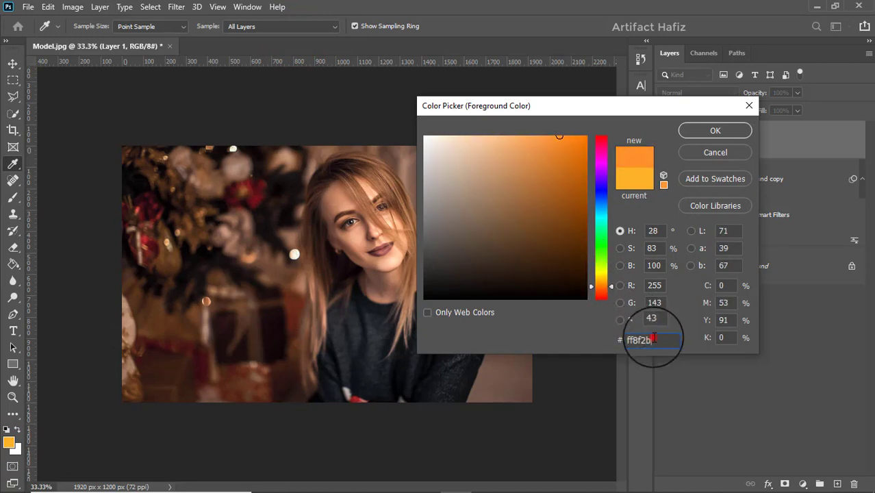
{"action": "left_click", "coordinate": [709, 134]}
Paint a soft orange glow beside the woman's face with a 700 px brush.
{"action": "key", "text": "b"}
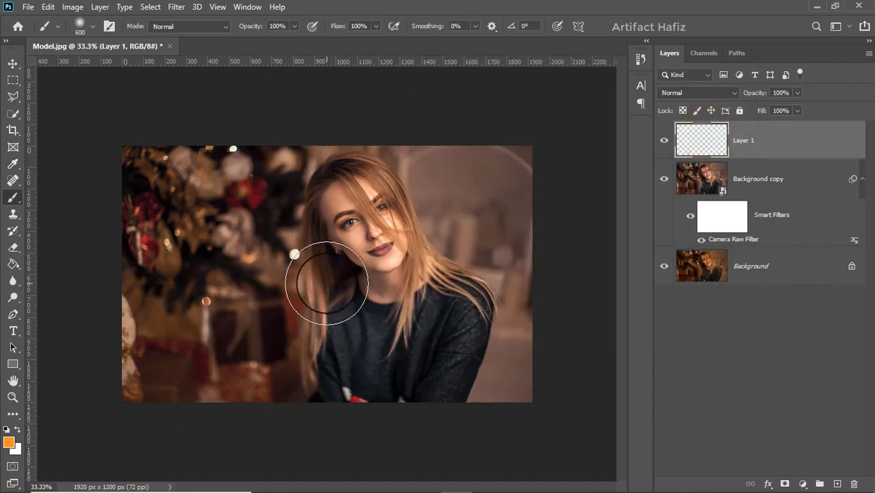
{"action": "key", "text": "]"}
{"action": "left_click", "coordinate": [323, 275]}
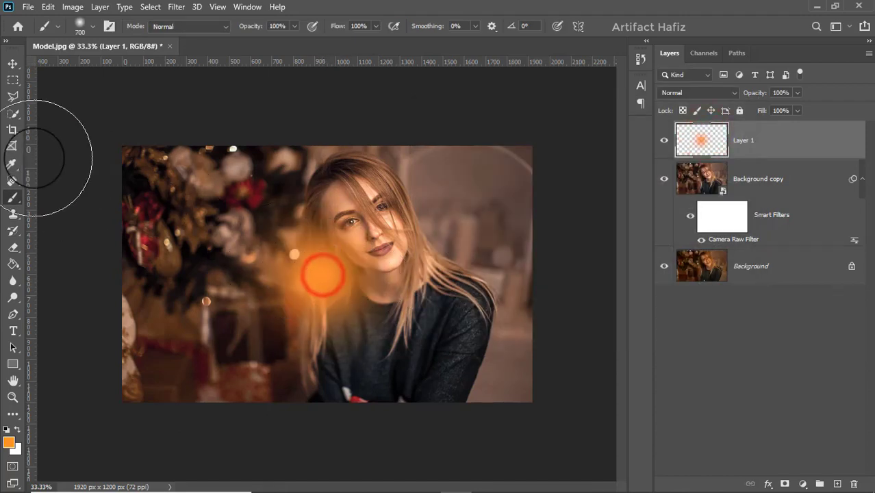
{"action": "left_click", "coordinate": [13, 64]}
{"action": "key", "text": "ctrl+t"}
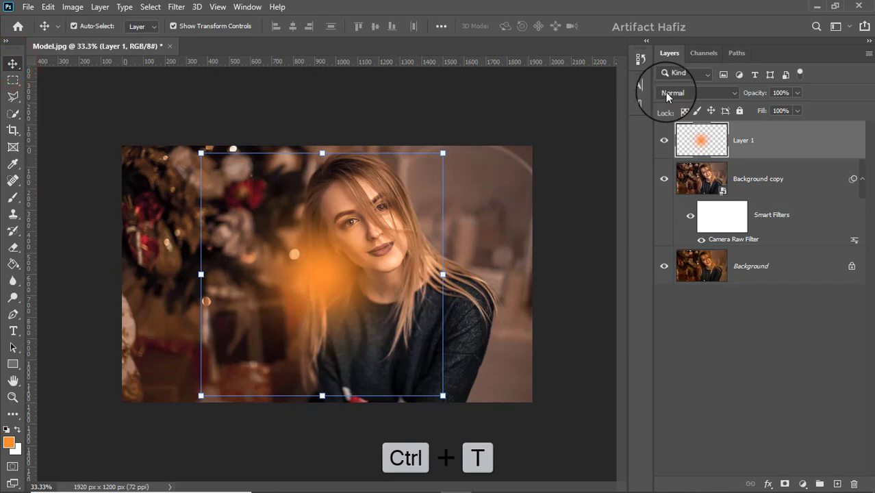
Blend Layer 1 in Screen mode and move the glow toward the photo's top-right.
{"action": "left_click", "coordinate": [668, 93]}
{"action": "left_click", "coordinate": [675, 197]}
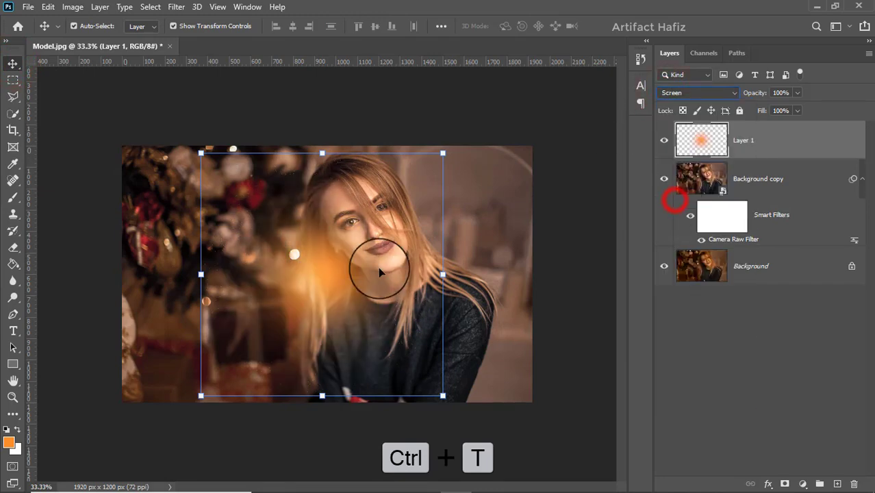
{"action": "left_click_drag", "start_coordinate": [380, 273], "coordinate": [554, 180]}
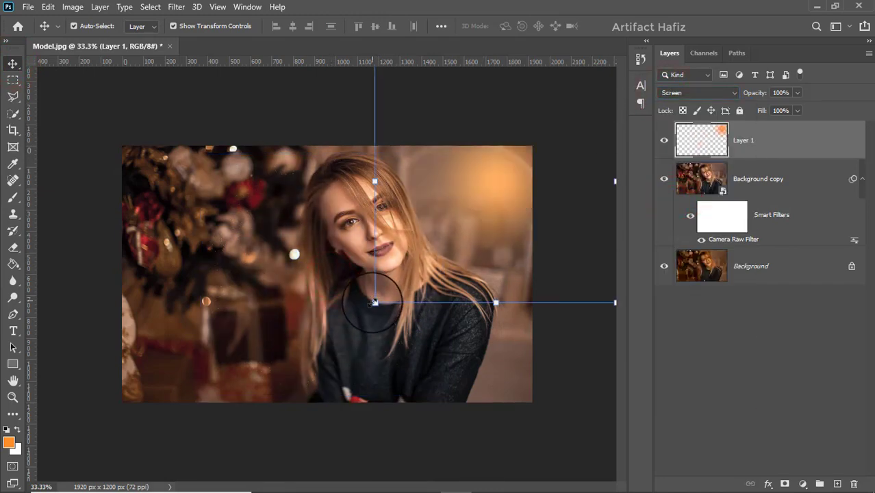
{"action": "left_click_drag", "start_coordinate": [375, 302], "coordinate": [412, 216]}
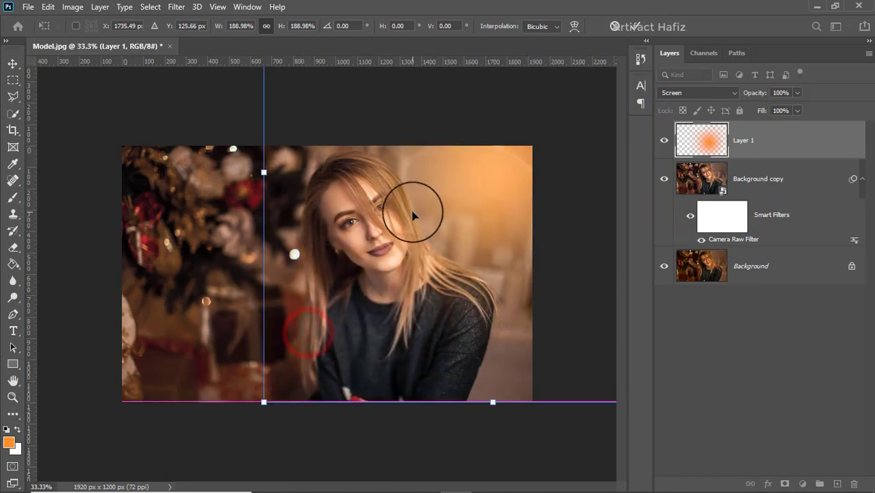
Scale the glow to about 286%, align it with the photo and commit.
{"action": "scroll", "coordinate": [337, 312], "scroll_direction": "down", "scroll_amount": 5}
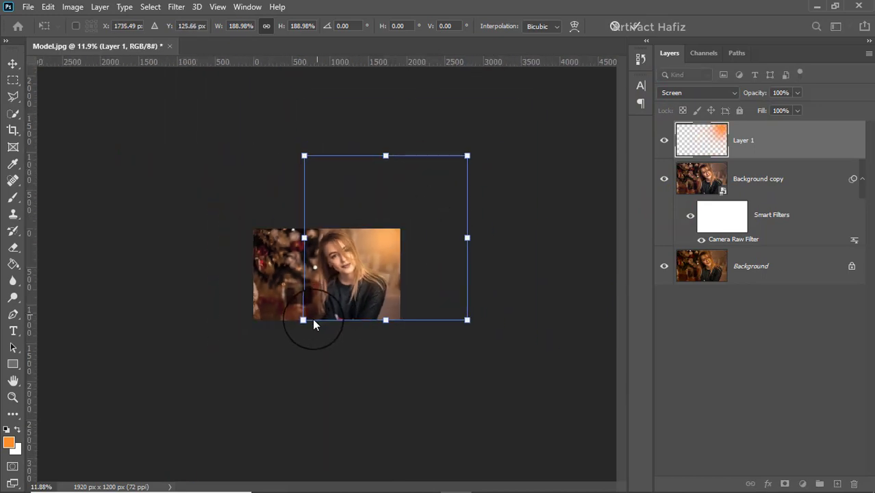
{"action": "left_click_drag", "start_coordinate": [305, 318], "coordinate": [219, 403]}
{"action": "mouse_move", "coordinate": [287, 365]}
{"action": "left_mouse_down"}
{"action": "mouse_move", "coordinate": [319, 314]}
{"action": "mouse_move", "coordinate": [337, 330]}
{"action": "left_mouse_up"}
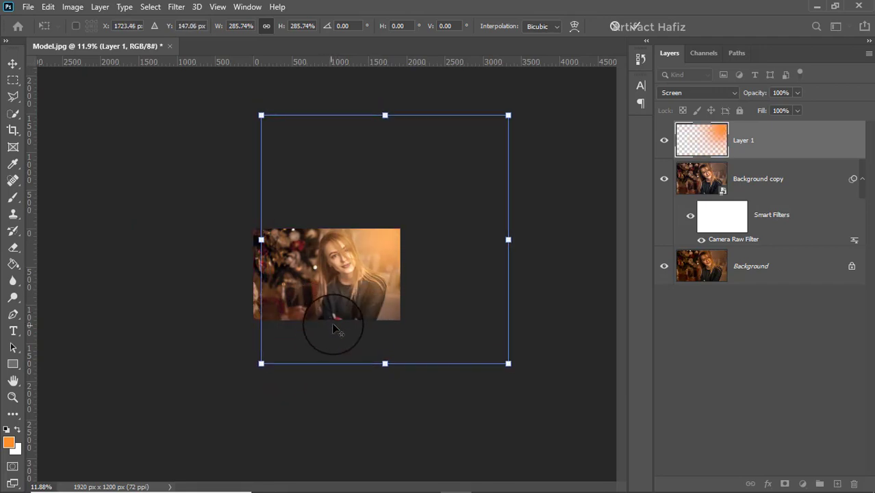
{"action": "scroll", "coordinate": [336, 322], "scroll_direction": "up", "scroll_amount": 3}
{"action": "scroll", "coordinate": [334, 313], "scroll_direction": "up", "scroll_amount": 2}
{"action": "scroll", "coordinate": [342, 284], "scroll_direction": "up", "scroll_amount": 2}
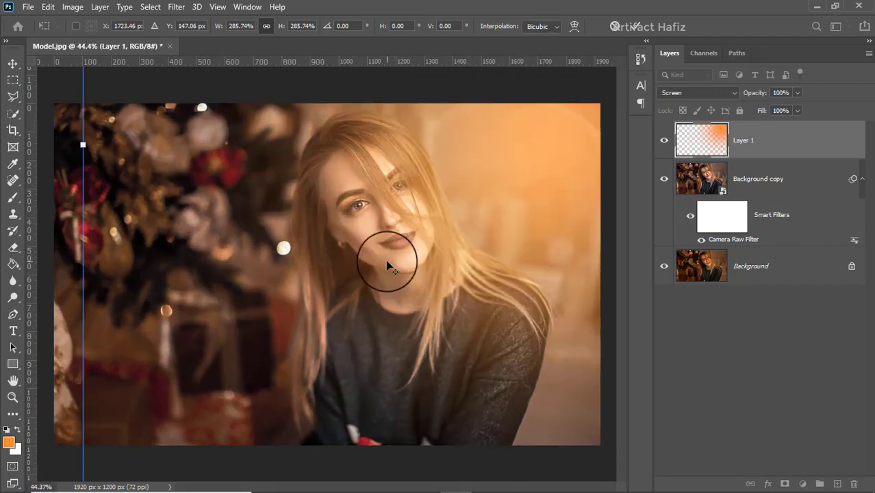
{"action": "scroll", "coordinate": [391, 256], "scroll_direction": "down", "scroll_amount": 2}
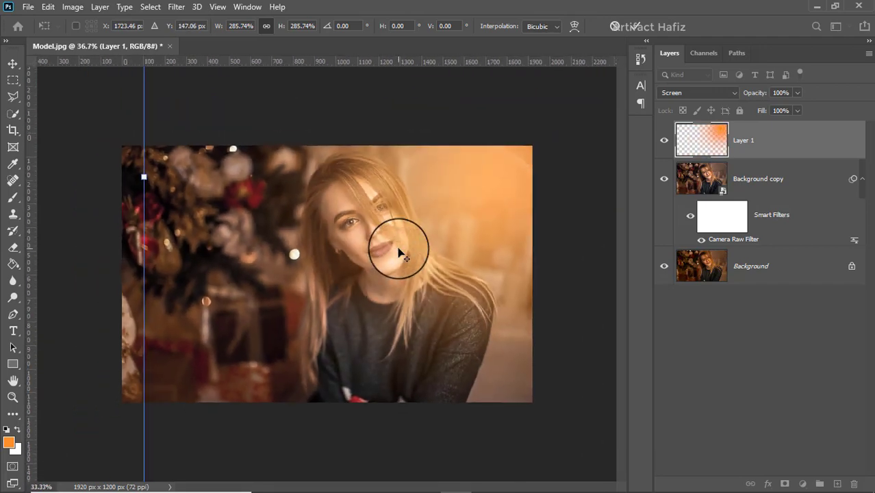
{"action": "left_click", "coordinate": [636, 27]}
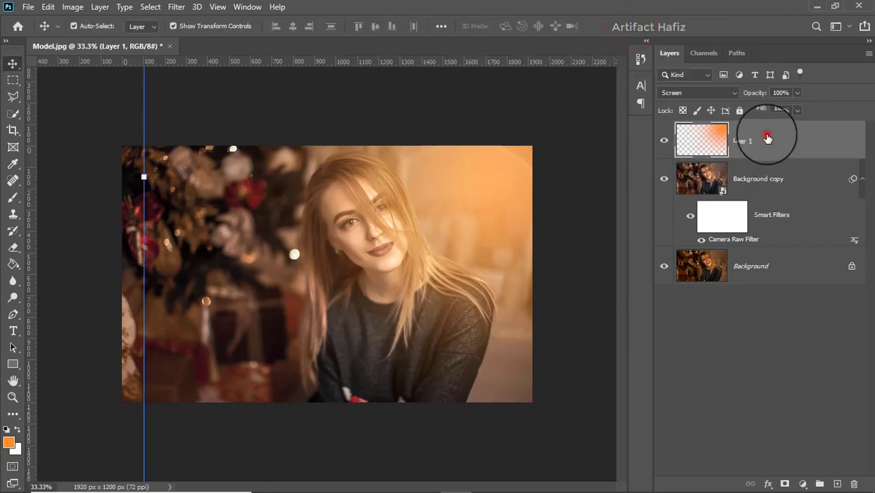
Lower Layer 1 opacity to 90% and add a white layer mask.
{"action": "left_click", "coordinate": [798, 91]}
{"action": "left_click_drag", "start_coordinate": [794, 113], "coordinate": [792, 111]}
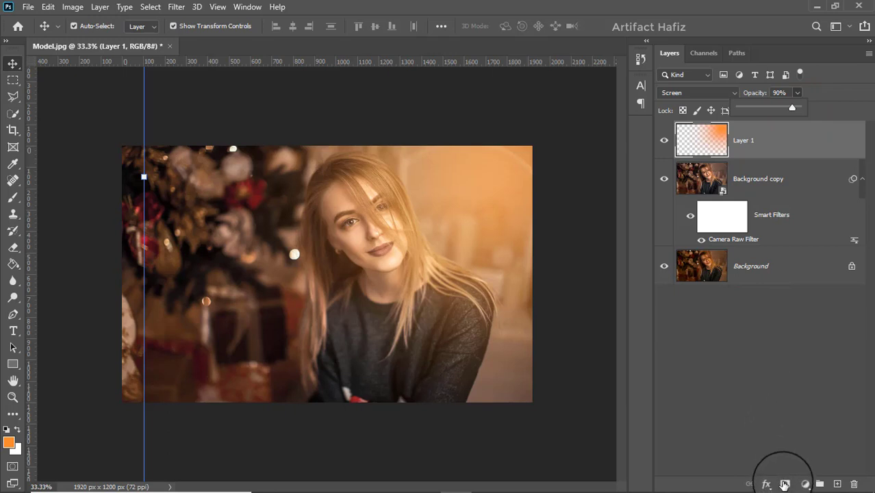
{"action": "left_click", "coordinate": [785, 484]}
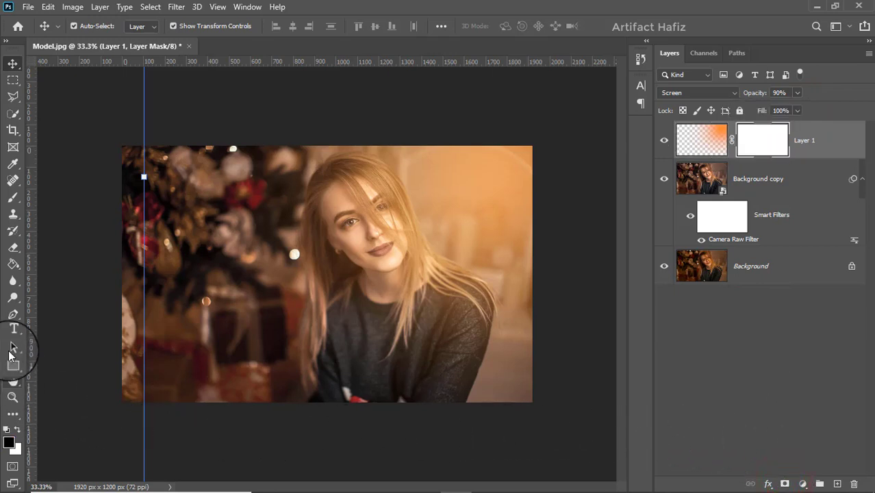
Choose the Soft Round brush preset for painting the mask.
{"action": "left_click", "coordinate": [14, 197]}
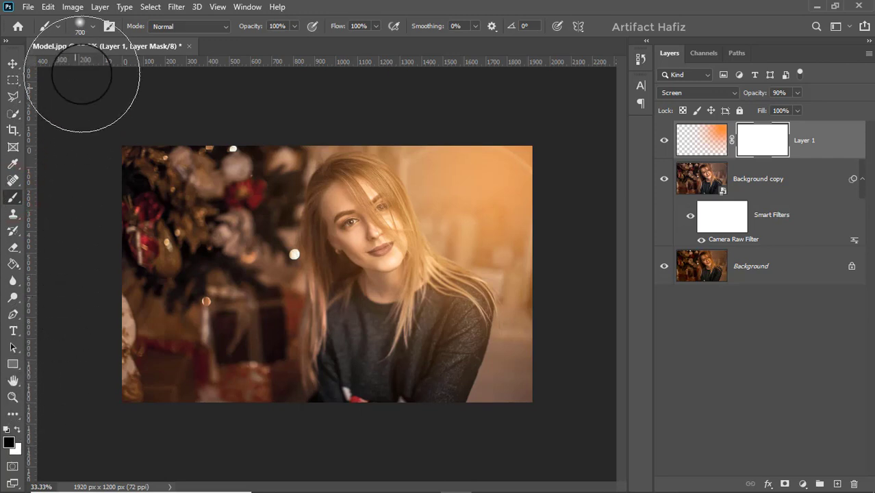
{"action": "left_click", "coordinate": [93, 27]}
{"action": "left_click", "coordinate": [80, 176]}
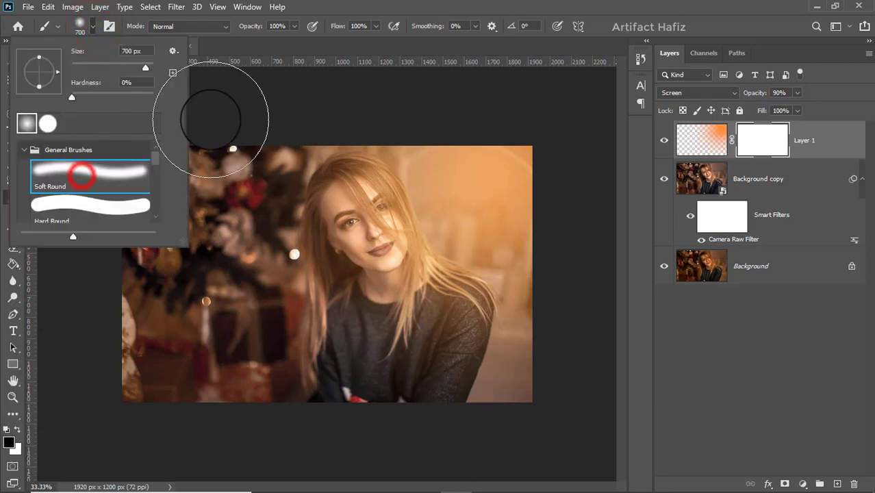
{"action": "left_click", "coordinate": [294, 26]}
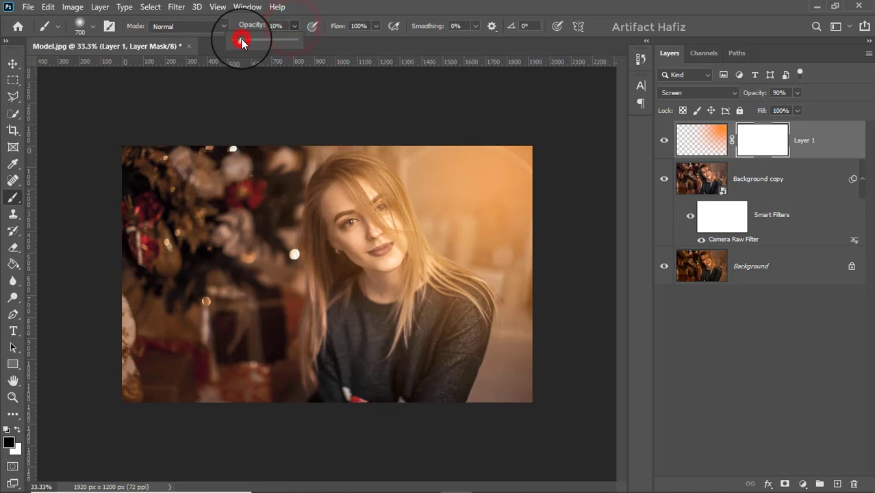
Paint black at 300 px on the mask over her forehead and eyes.
{"action": "left_click", "coordinate": [16, 431]}
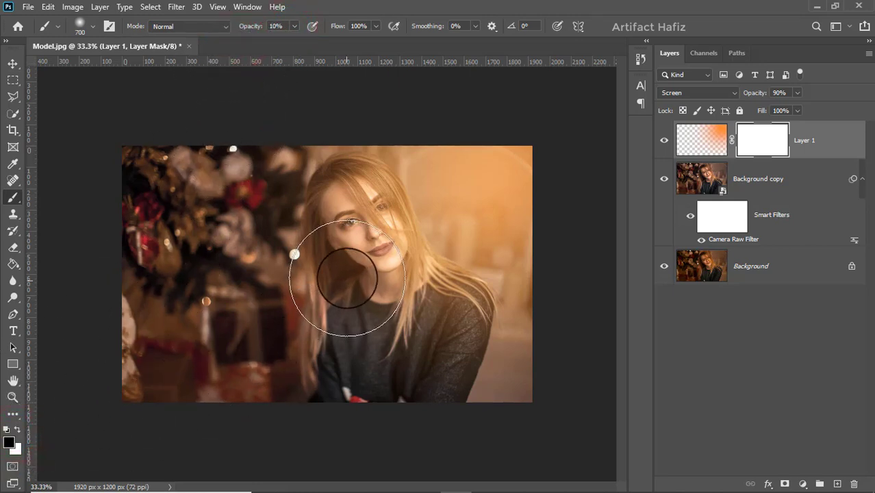
{"action": "key", "text": "["}
{"action": "key", "text": "["}
{"action": "key", "text": "["}
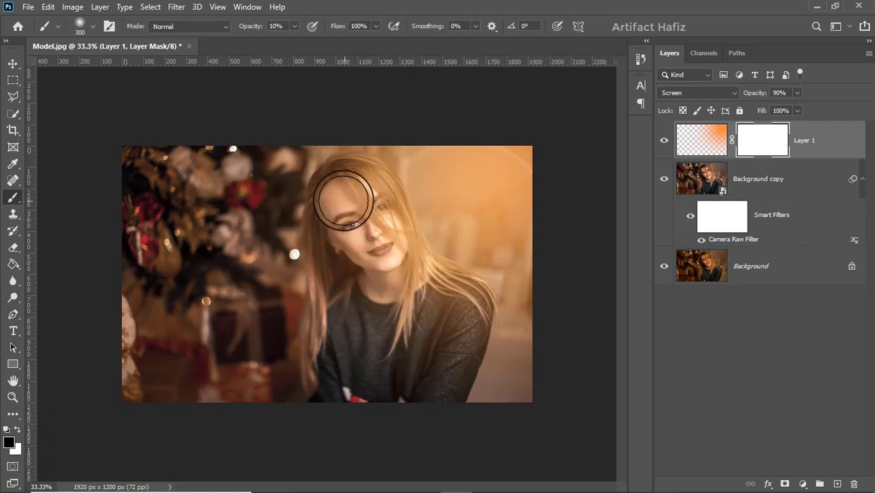
{"action": "mouse_move", "coordinate": [342, 200]}
{"action": "left_mouse_down"}
{"action": "mouse_move", "coordinate": [367, 257]}
{"action": "mouse_move", "coordinate": [349, 215]}
{"action": "mouse_move", "coordinate": [334, 219]}
{"action": "mouse_move", "coordinate": [371, 259]}
{"action": "mouse_move", "coordinate": [336, 176]}
{"action": "mouse_move", "coordinate": [366, 261]}
{"action": "left_mouse_up"}
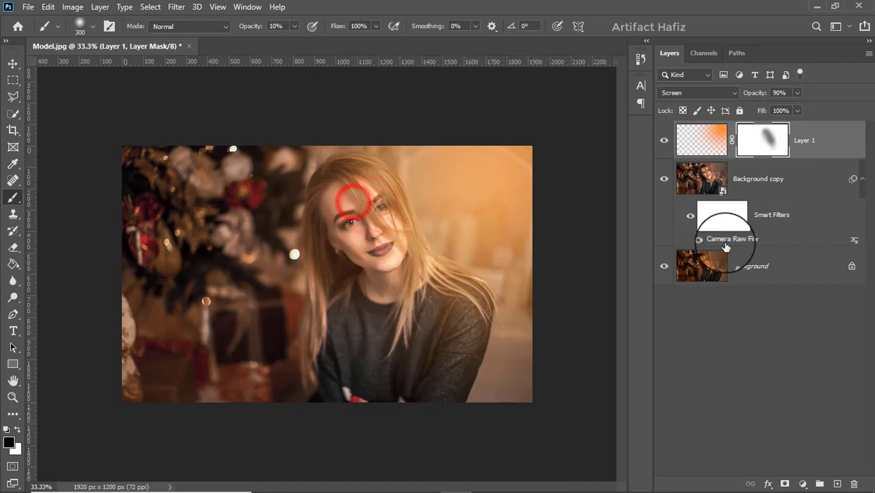
Toggle Layer 1's visibility to compare the portrait with and without the glow.
{"action": "scroll", "coordinate": [430, 288], "scroll_direction": "up", "scroll_amount": 2}
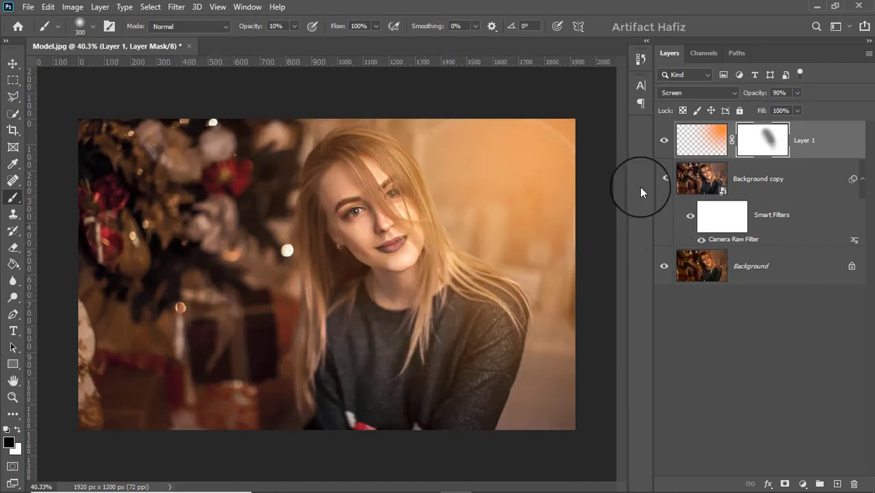
{"action": "left_click", "coordinate": [664, 141]}
{"action": "left_click", "coordinate": [664, 141]}
{"action": "left_click", "coordinate": [665, 141]}
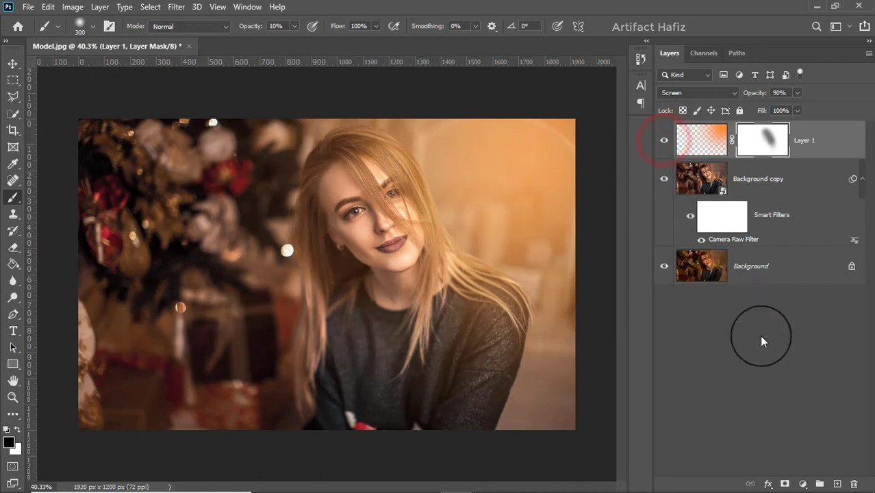
Add a Curves adjustment layer with a brightening S-curve.
{"action": "left_click", "coordinate": [802, 484]}
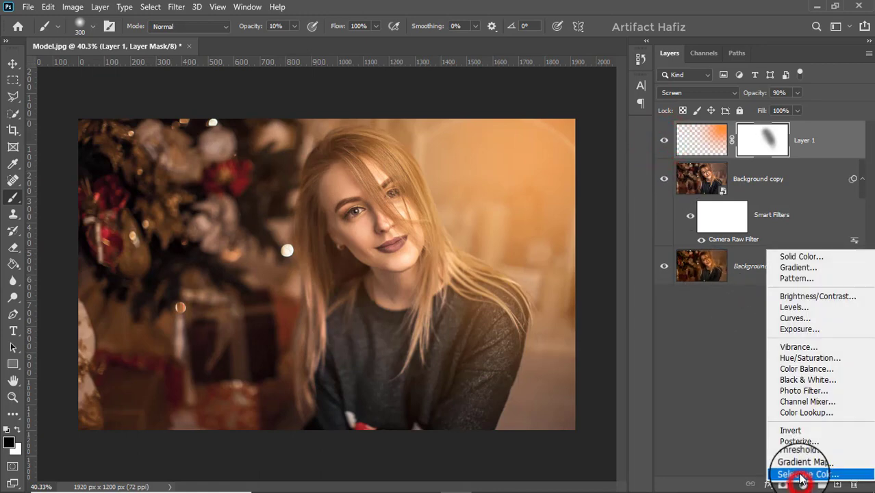
{"action": "left_click", "coordinate": [795, 319]}
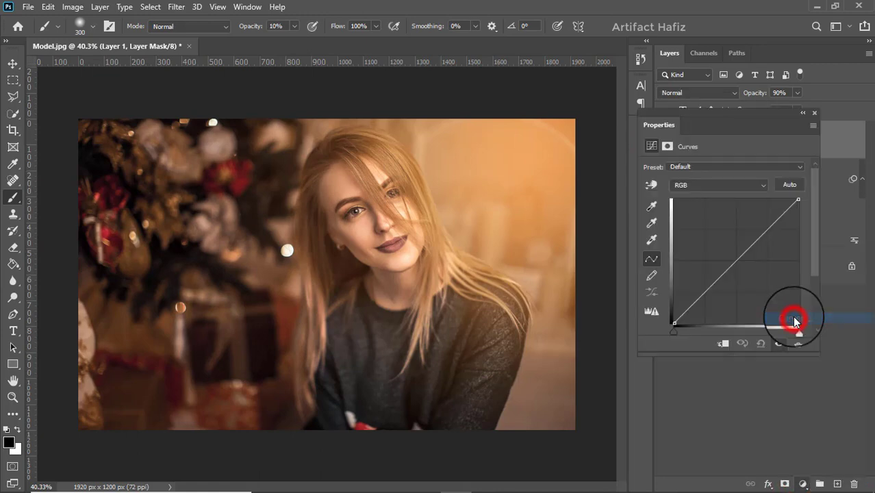
{"action": "left_click", "coordinate": [705, 294]}
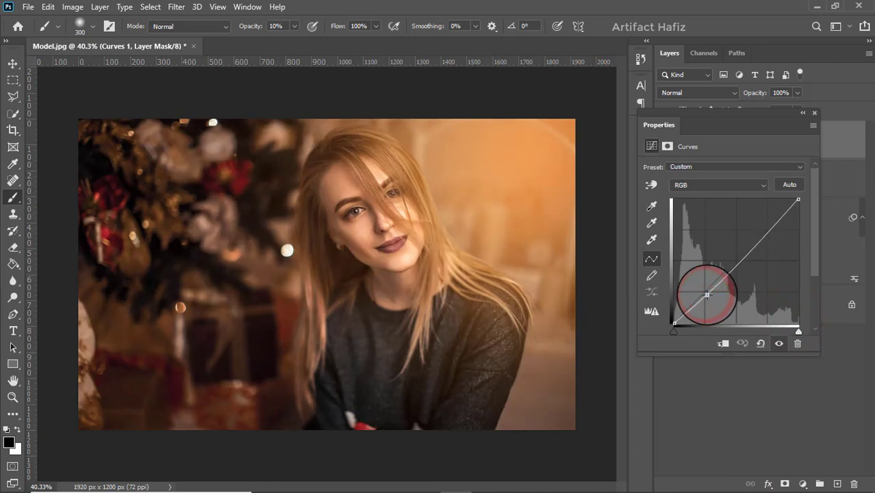
{"action": "left_click_drag", "start_coordinate": [769, 231], "coordinate": [768, 225]}
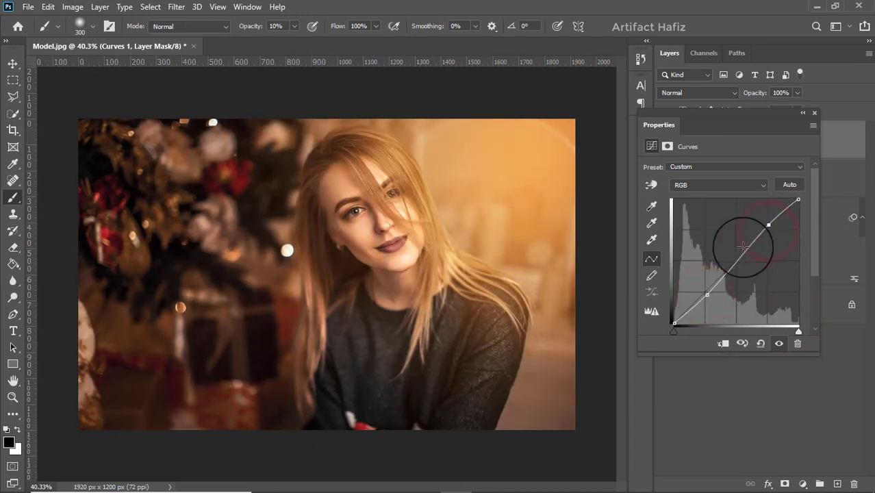
Set the Curves 1 layer to Luminosity blend mode.
{"action": "left_click", "coordinate": [814, 116]}
{"action": "left_click", "coordinate": [690, 93]}
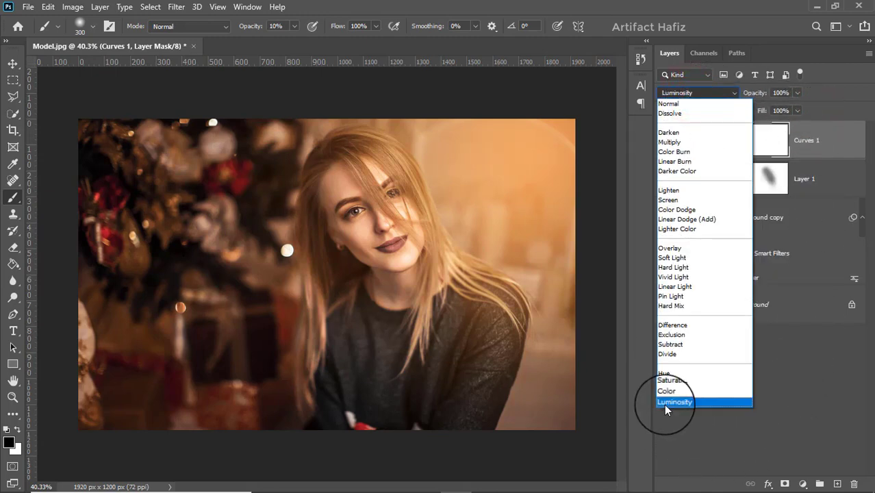
{"action": "left_click", "coordinate": [665, 404]}
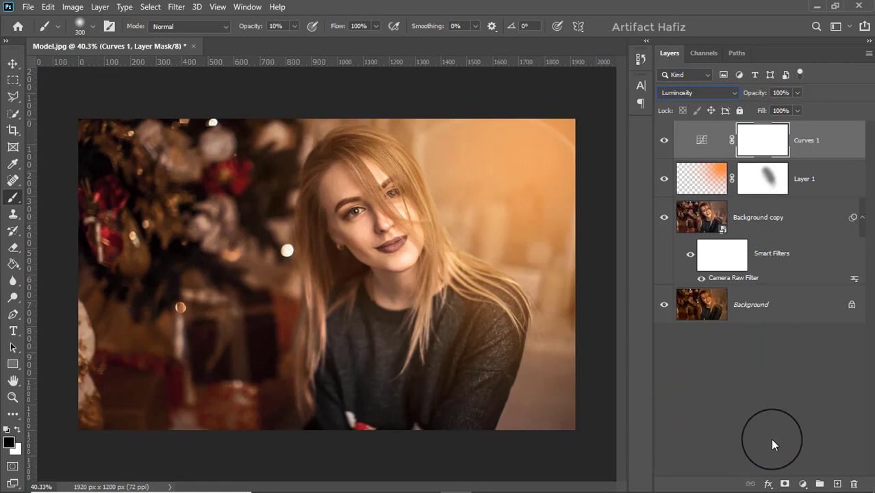
Add a Color Lookup layer using the Soft_Warming.look 3DLUT.
{"action": "left_click", "coordinate": [801, 484]}
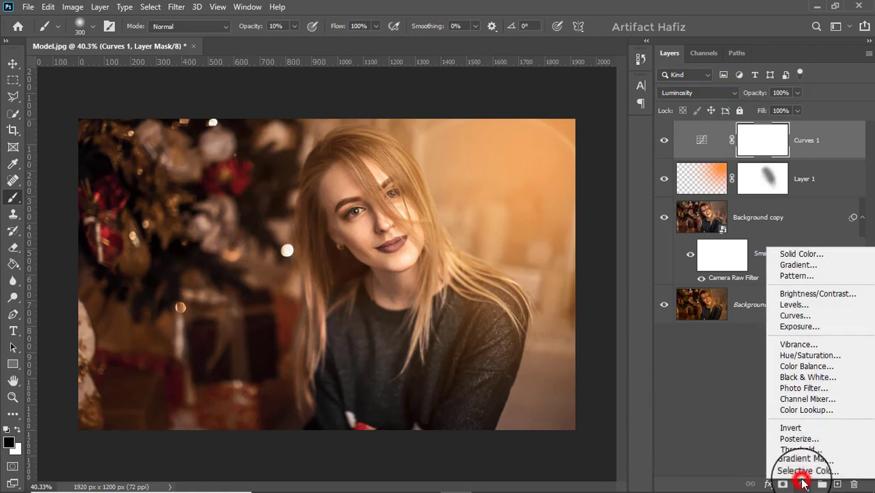
{"action": "left_click", "coordinate": [801, 409]}
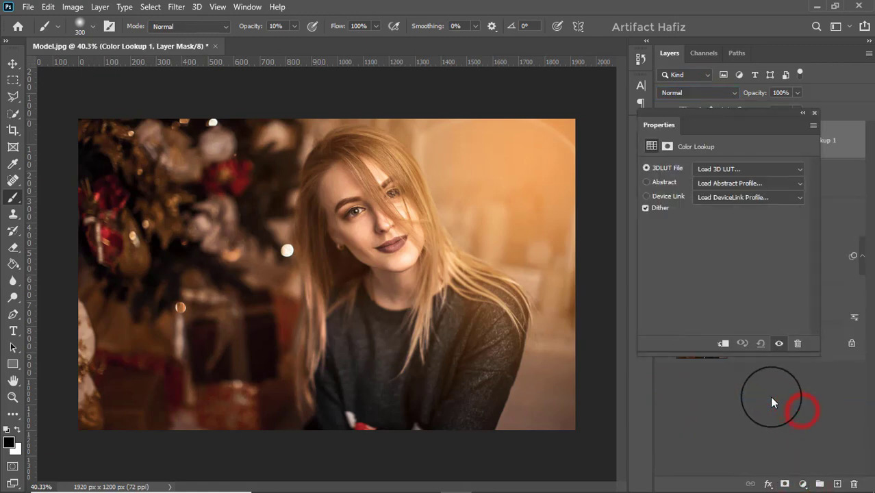
{"action": "left_click", "coordinate": [703, 169]}
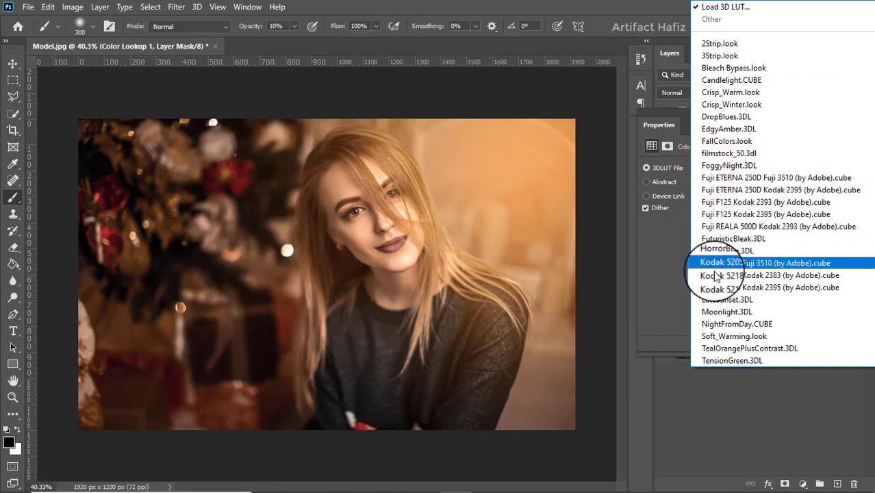
{"action": "left_click", "coordinate": [715, 336]}
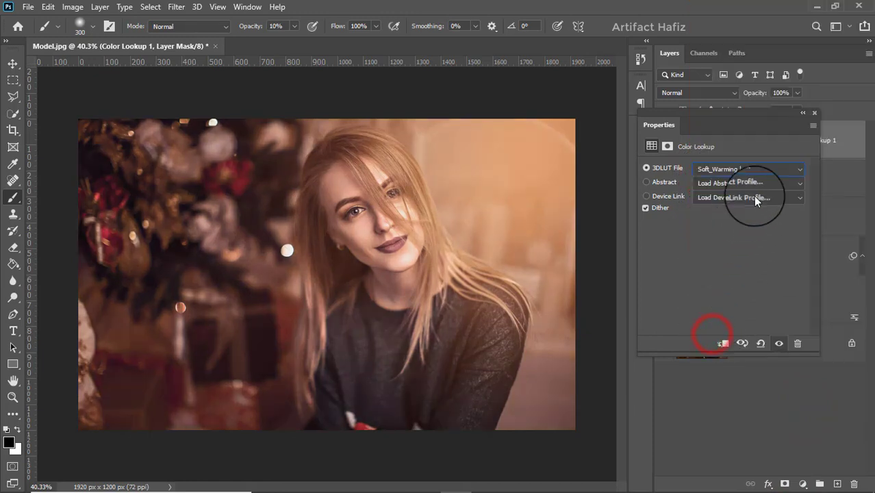
Set the Color Lookup 1 layer to Luminosity blend mode.
{"action": "left_click", "coordinate": [813, 116]}
{"action": "left_click", "coordinate": [698, 92]}
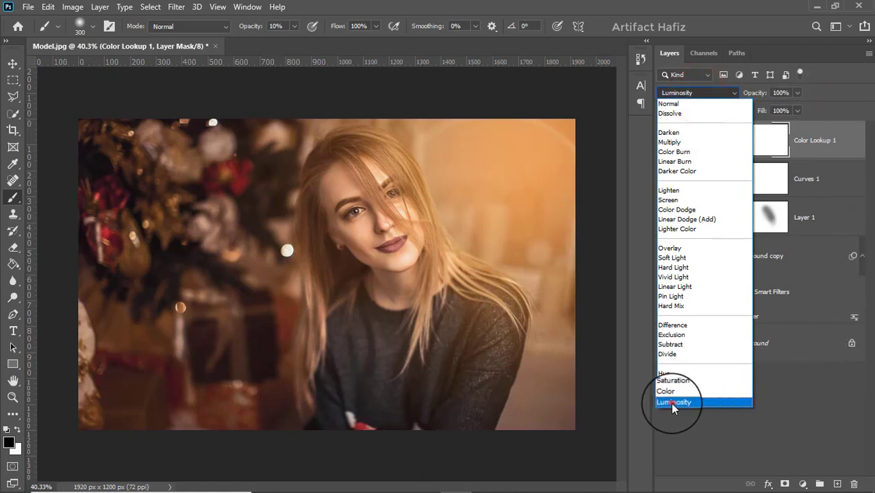
{"action": "left_click", "coordinate": [670, 403]}
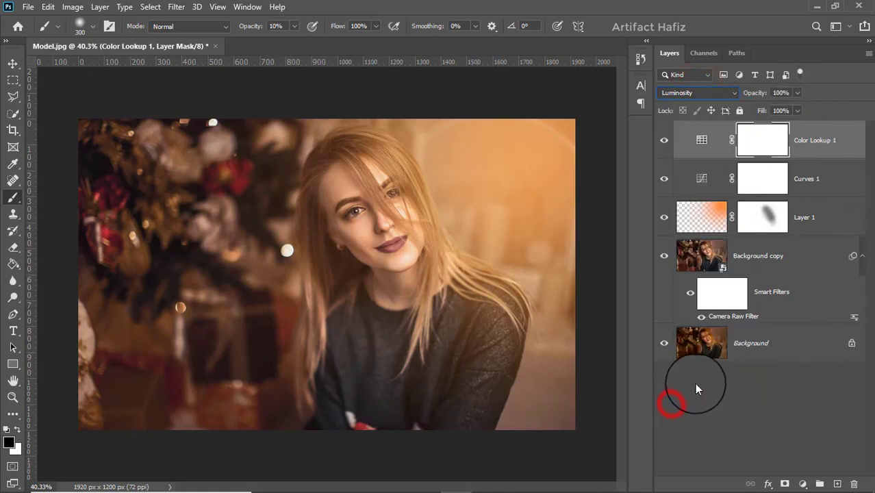
{"action": "left_click", "coordinate": [804, 484]}
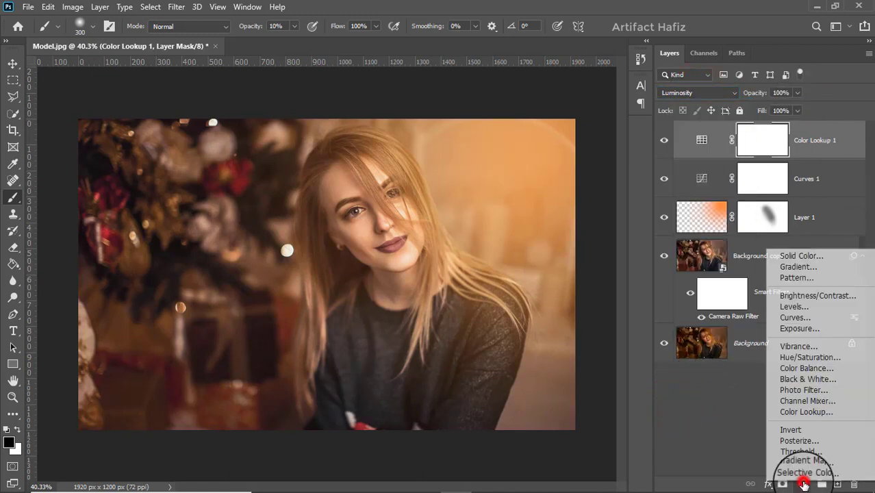
Add a Levels layer with black input 7, midtones 1.05 and white input 247.
{"action": "left_click", "coordinate": [794, 305]}
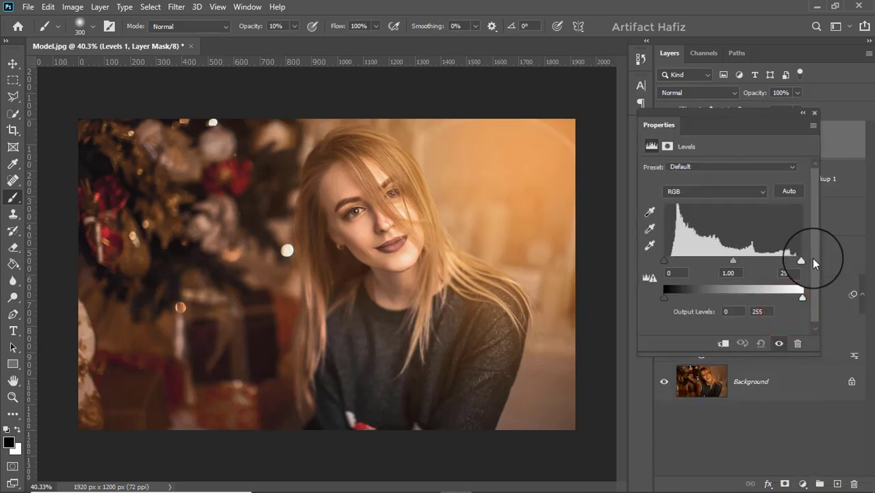
{"action": "left_click_drag", "start_coordinate": [803, 260], "coordinate": [797, 261]}
{"action": "left_click_drag", "start_coordinate": [663, 260], "coordinate": [669, 264]}
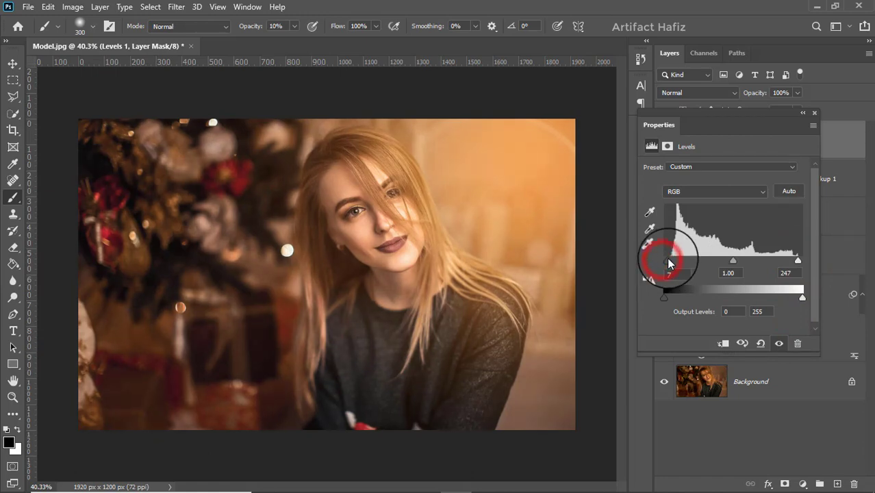
{"action": "mouse_move", "coordinate": [737, 261]}
{"action": "left_mouse_down"}
{"action": "mouse_move", "coordinate": [723, 262]}
{"action": "mouse_move", "coordinate": [730, 267]}
{"action": "left_mouse_up"}
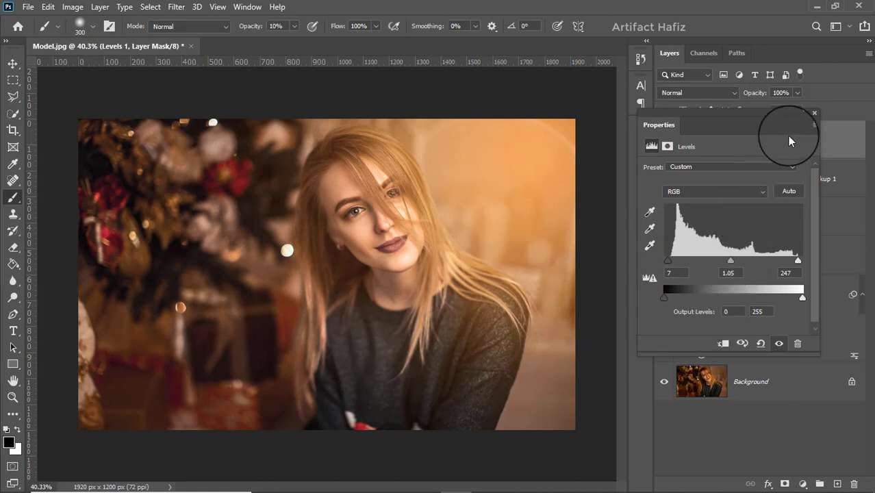
{"action": "left_click", "coordinate": [813, 114]}
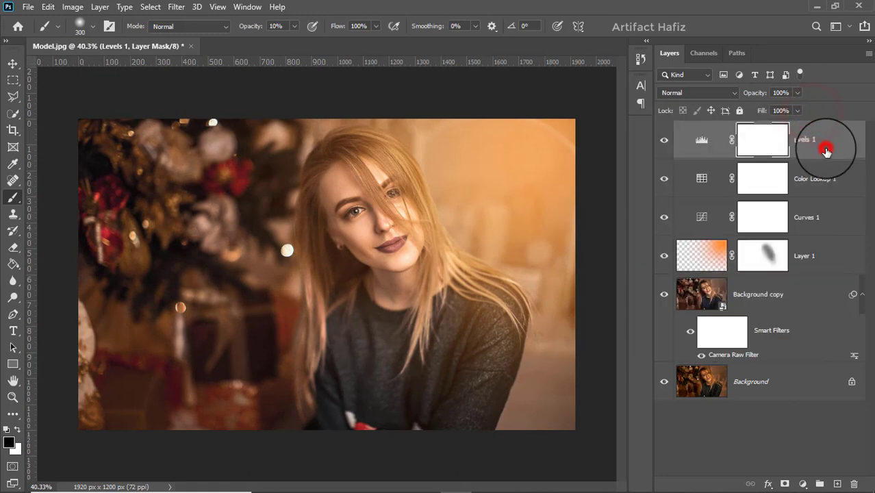
{"action": "left_click", "coordinate": [826, 151]}
Stamp all visible layers into Layer 2 with Ctrl+Alt+Shift+E and convert it for Smart Filters.
{"action": "key", "text": "ctrl+alt+shift+e"}
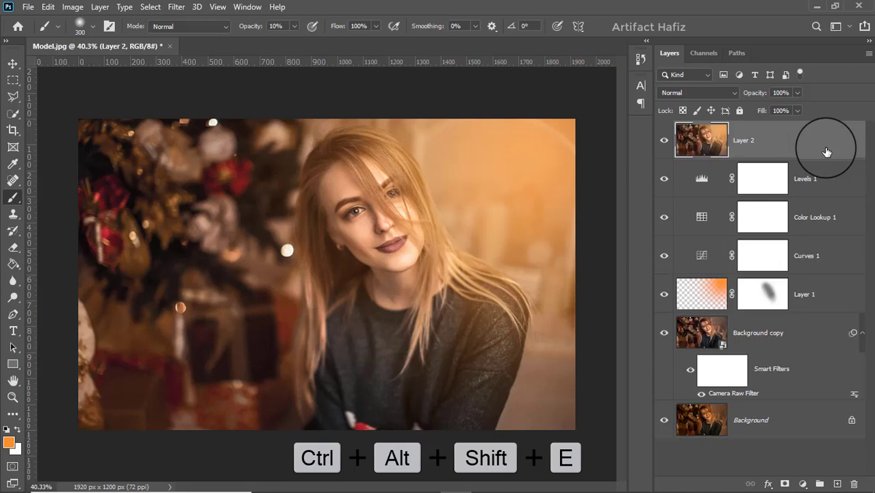
{"action": "left_click", "coordinate": [177, 6]}
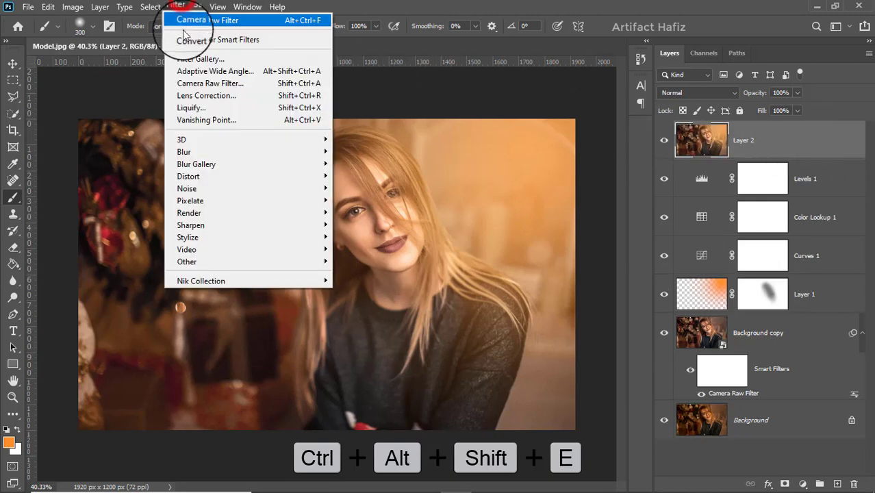
{"action": "left_click", "coordinate": [183, 35]}
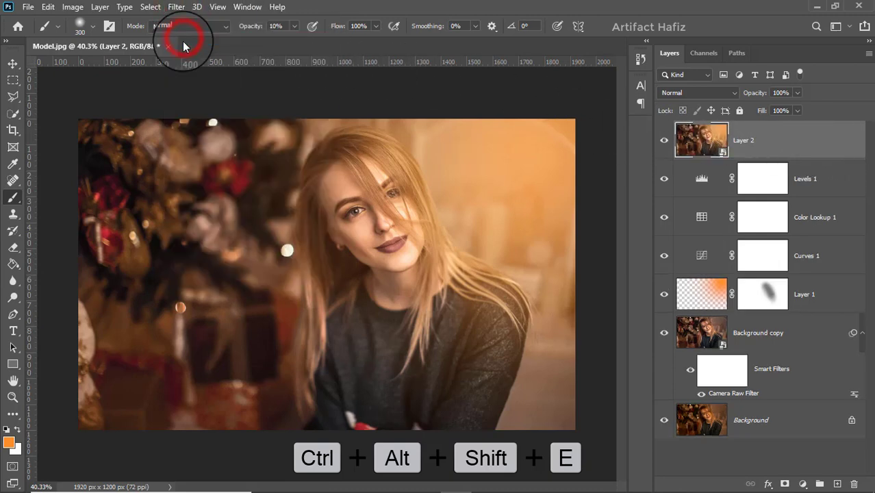
{"action": "left_click", "coordinate": [176, 7]}
{"action": "left_click", "coordinate": [181, 83]}
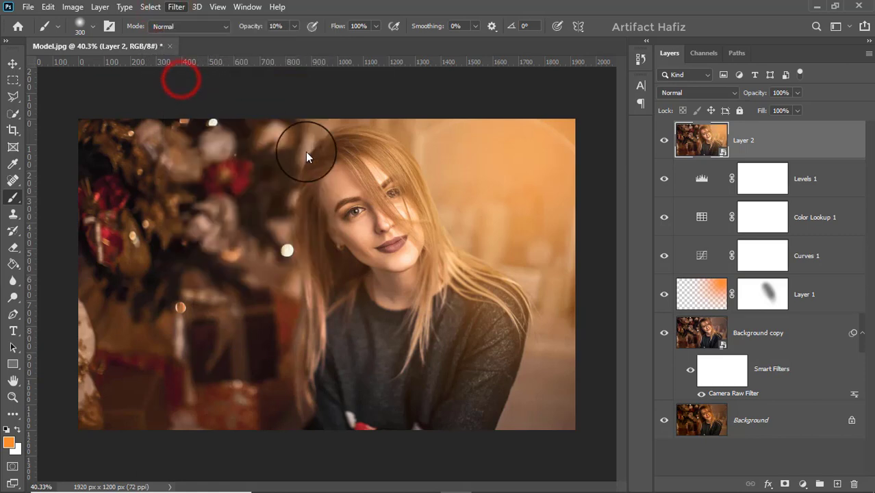
Apply Camera Raw to Layer 2: Clarity +23, Texture +8, Whites +7, Blacks +23.
{"action": "scroll", "coordinate": [695, 293], "scroll_direction": "down", "scroll_amount": 3}
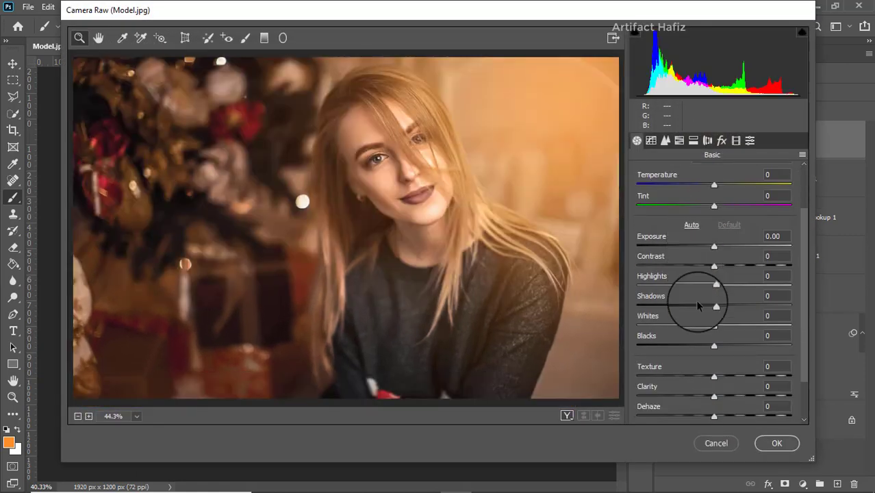
{"action": "scroll", "coordinate": [695, 300], "scroll_direction": "down", "scroll_amount": 3}
{"action": "left_click_drag", "start_coordinate": [720, 347], "coordinate": [733, 345]}
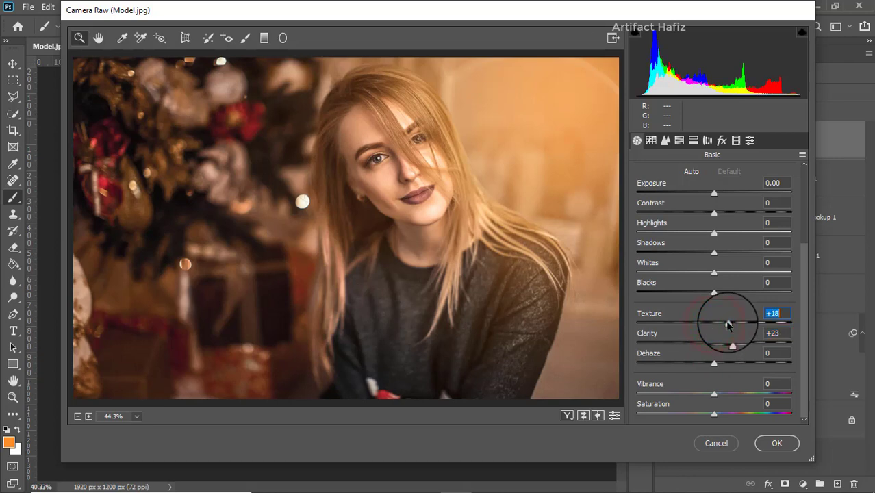
{"action": "mouse_move", "coordinate": [727, 325]}
{"action": "left_mouse_down"}
{"action": "mouse_move", "coordinate": [720, 324]}
{"action": "mouse_move", "coordinate": [738, 305]}
{"action": "mouse_move", "coordinate": [721, 305]}
{"action": "mouse_move", "coordinate": [728, 329]}
{"action": "left_mouse_up"}
{"action": "scroll", "coordinate": [717, 311], "scroll_direction": "up", "scroll_amount": 2}
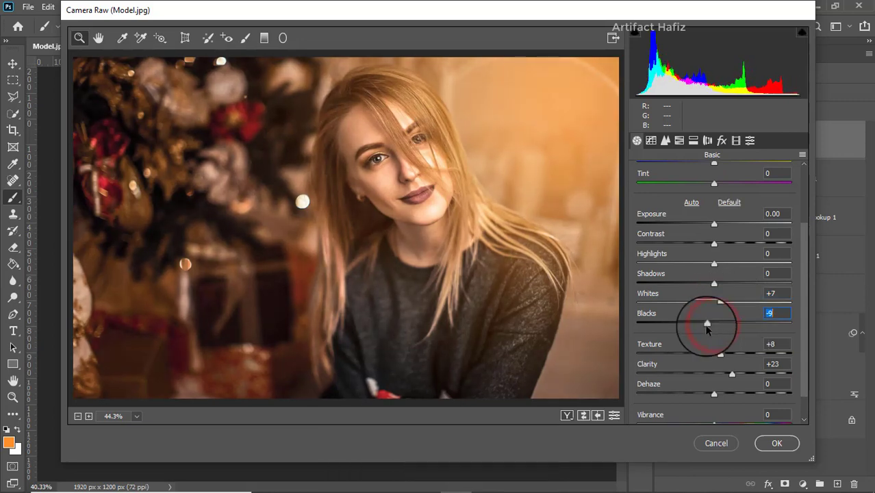
{"action": "scroll", "coordinate": [723, 321], "scroll_direction": "up", "scroll_amount": 1}
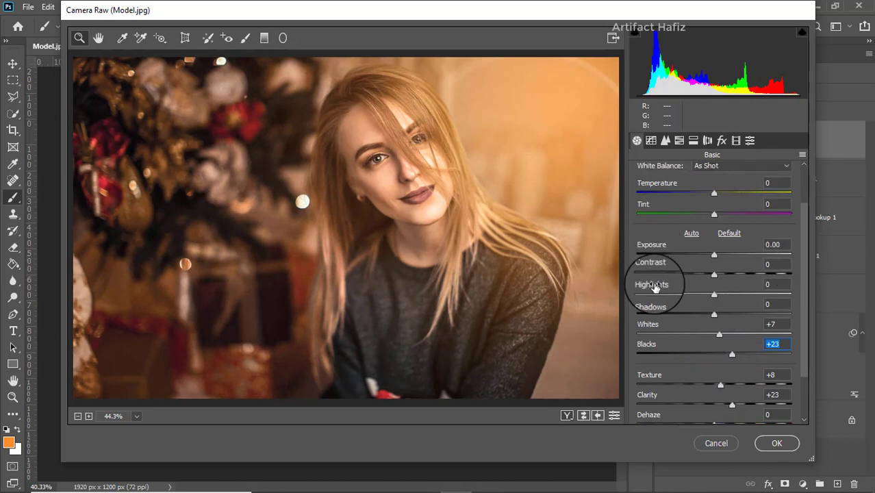
{"action": "left_click", "coordinate": [777, 443]}
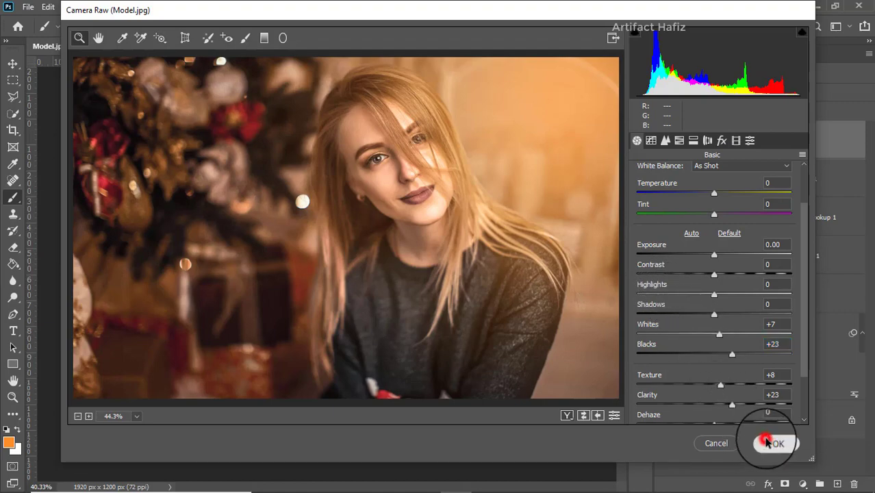
{"action": "left_click_drag", "start_coordinate": [746, 360], "coordinate": [734, 335]}
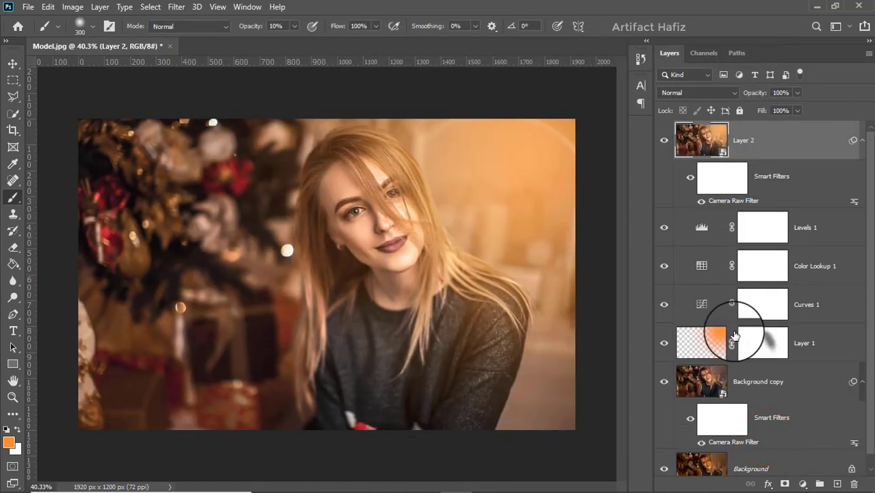
{"action": "scroll", "coordinate": [716, 311], "scroll_direction": "down", "scroll_amount": 1}
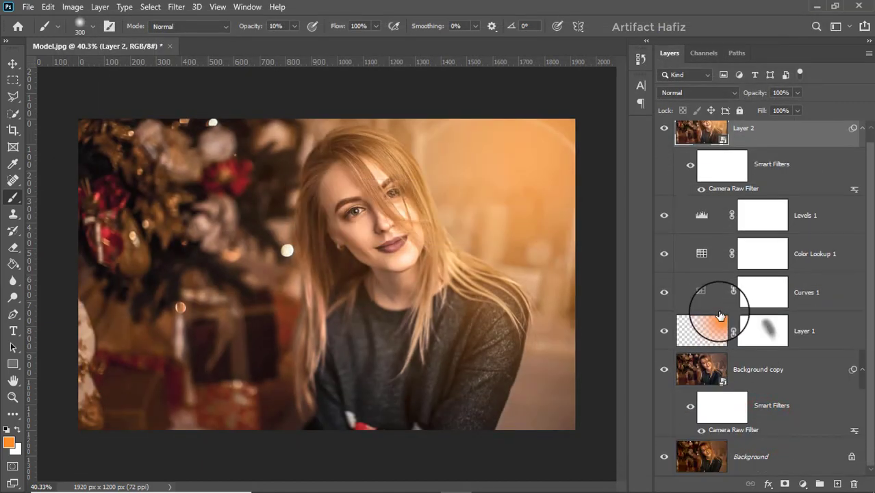
{"action": "left_click", "coordinate": [665, 460], "text": "alt"}
{"action": "left_click", "coordinate": [663, 462], "text": "alt"}
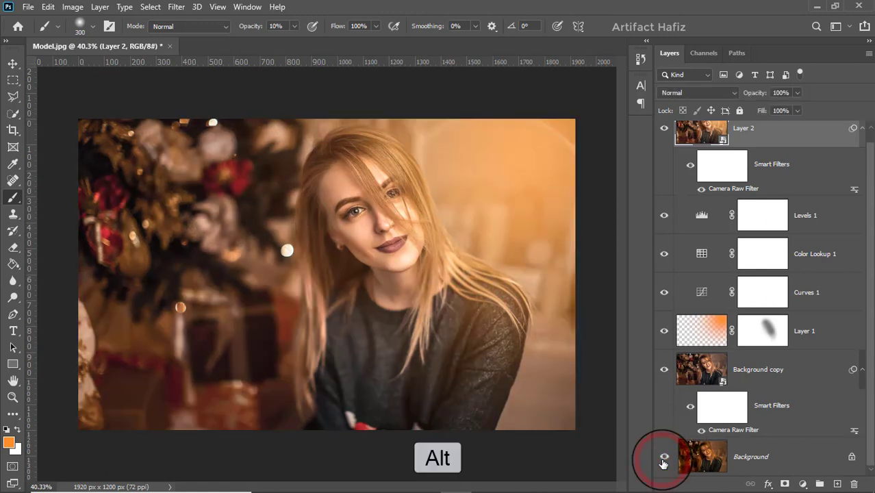
{"action": "left_click", "coordinate": [663, 463], "text": "alt"}
{"action": "left_click", "coordinate": [663, 462], "text": "alt"}
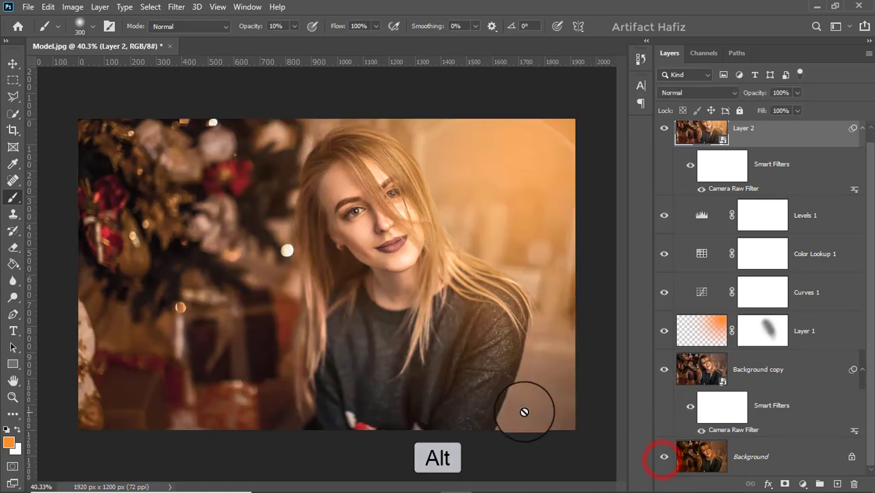